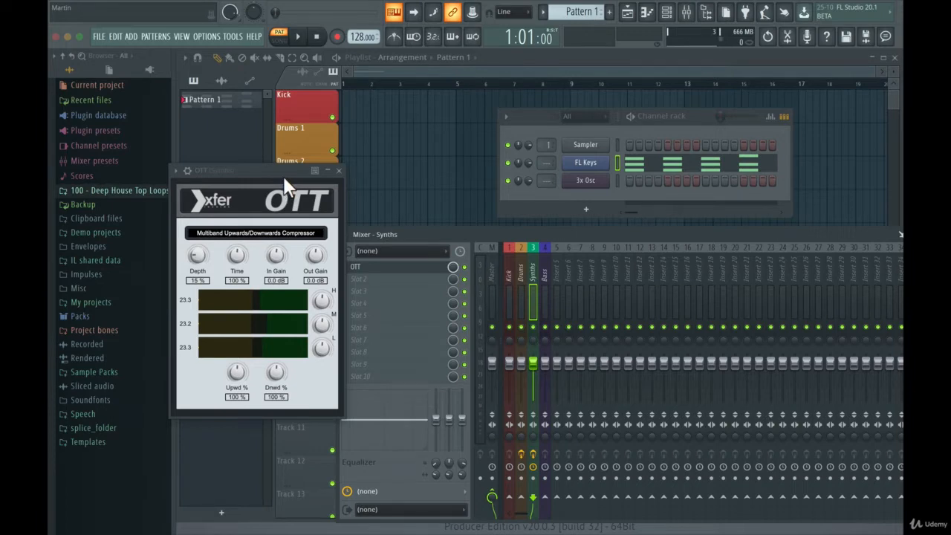
# - Close OTT, add Fruity Delay 2 to the Synths track's second effect slot, and turn that slot's mix level all the way down
pyautogui.click(342, 175)
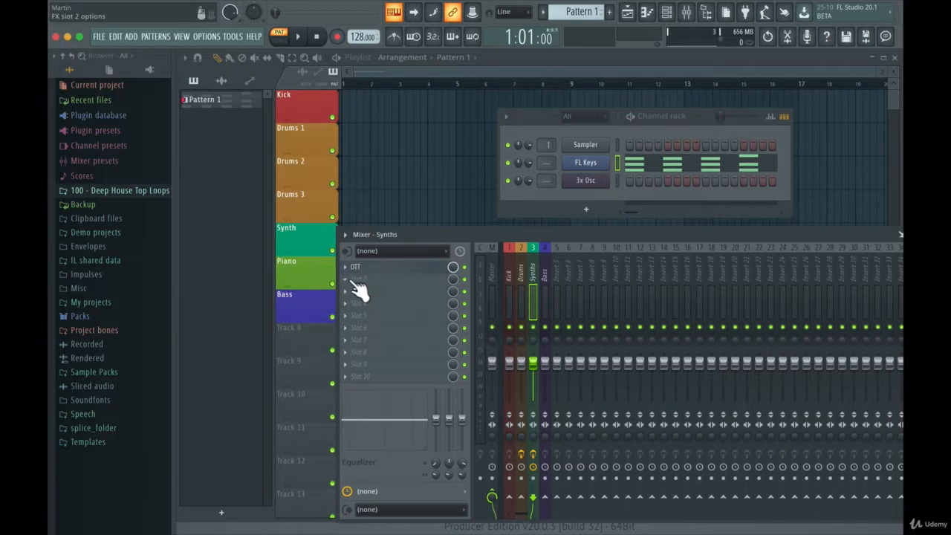
pyautogui.click(354, 279)
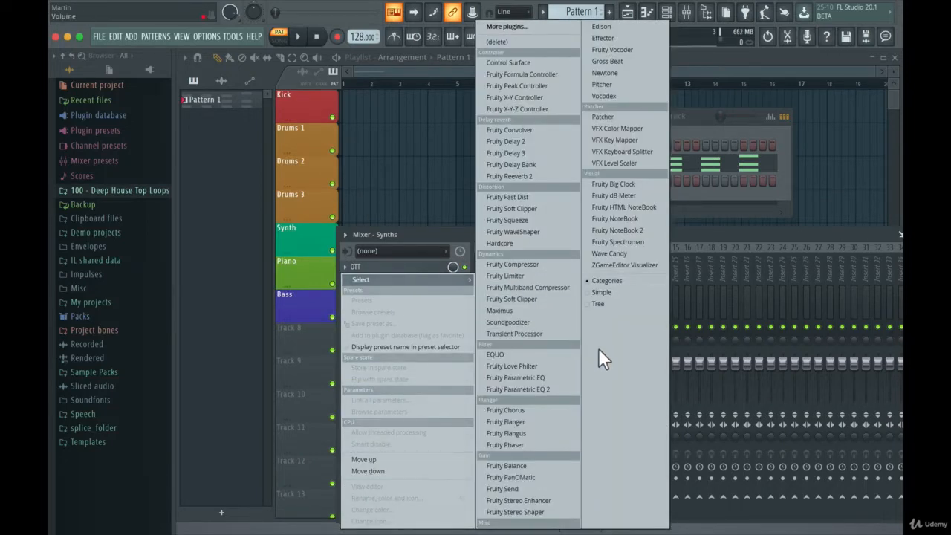
pyautogui.click(538, 141)
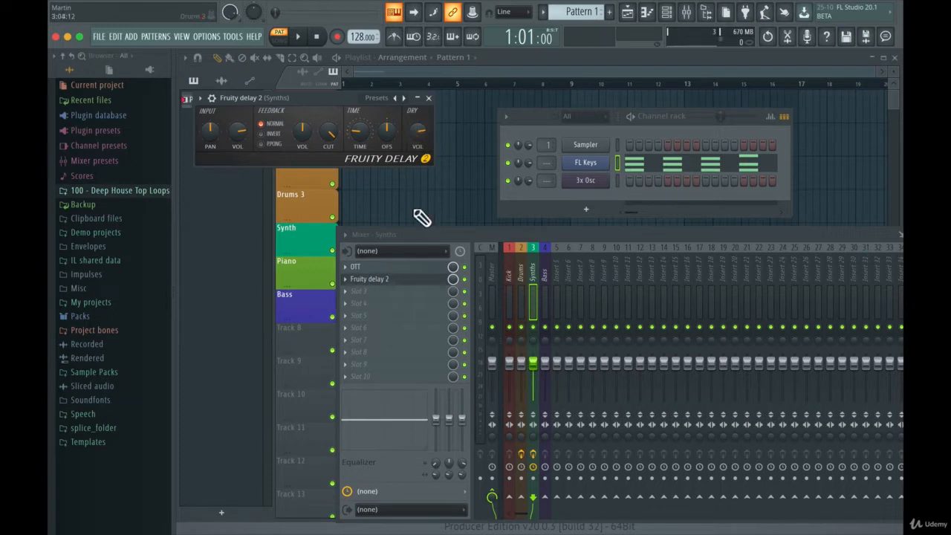
pyautogui.moveTo(454, 279); pyautogui.dragTo(453, 306)
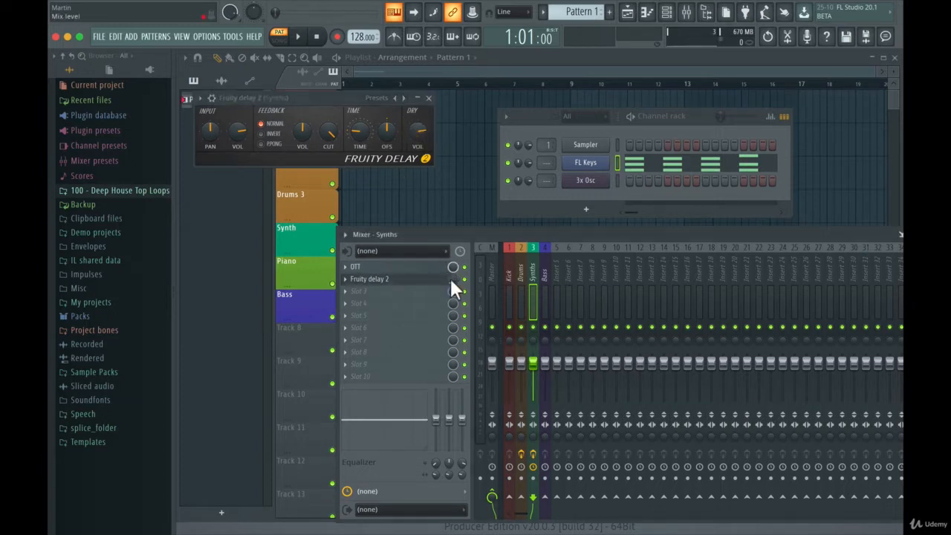
pyautogui.click(429, 97)
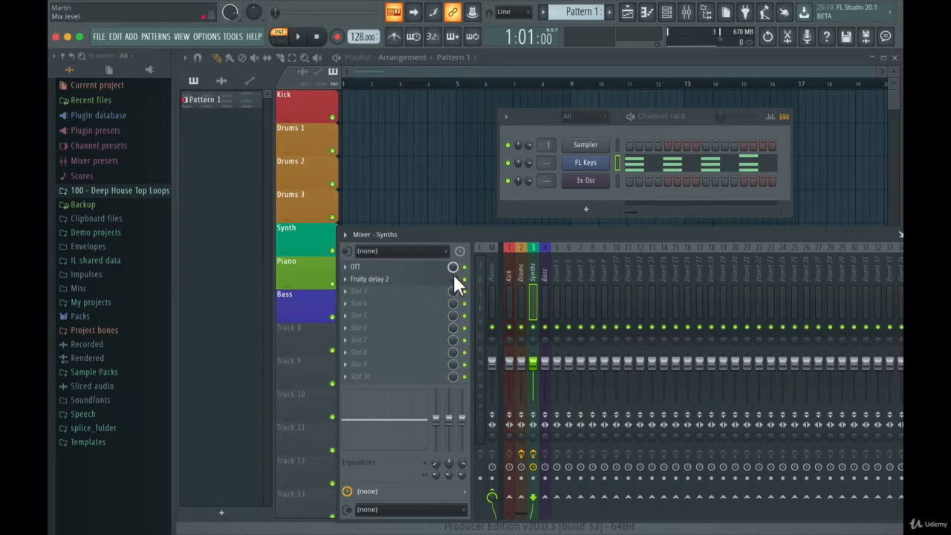
pyautogui.moveTo(454, 280); pyautogui.dragTo(453, 274)
# - Add Fruity Reeverb 2 to the Synths track's third effect slot with a lowered wet level and the slot mix at 0%
pyautogui.click(347, 291)
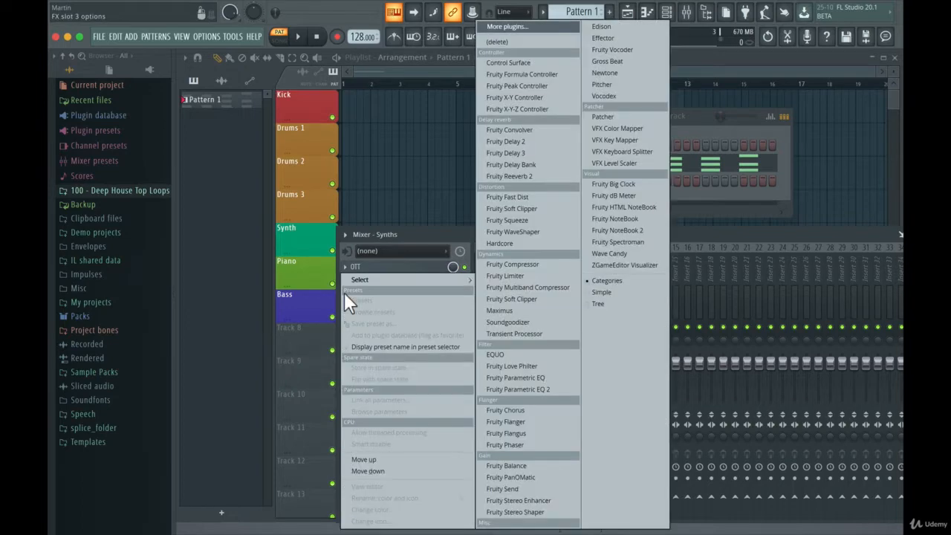
pyautogui.moveTo(440, 275)
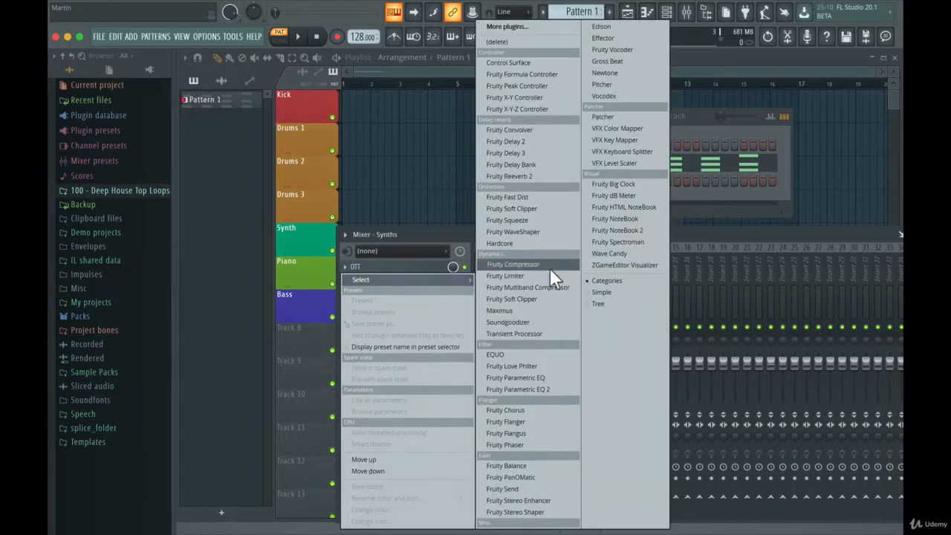
pyautogui.click(544, 176)
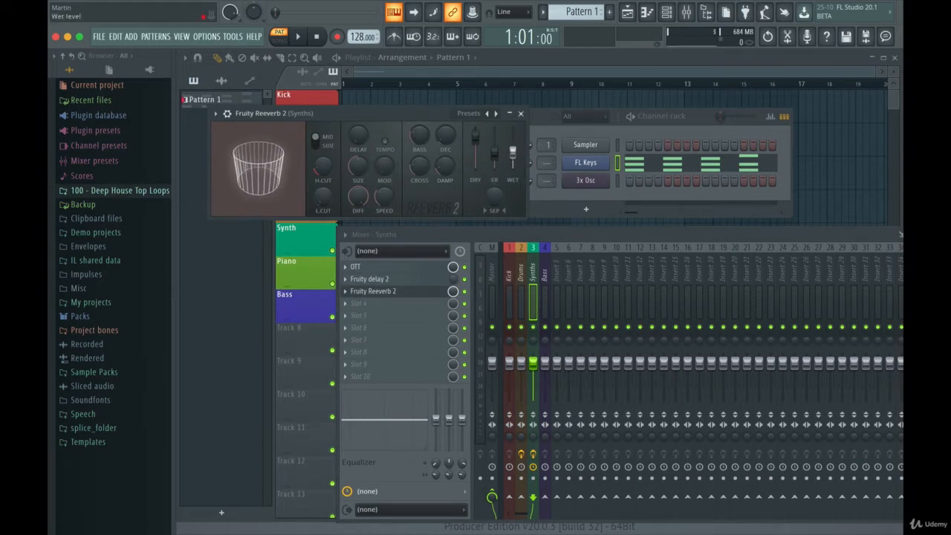
pyautogui.moveTo(520, 157); pyautogui.dragTo(521, 165)
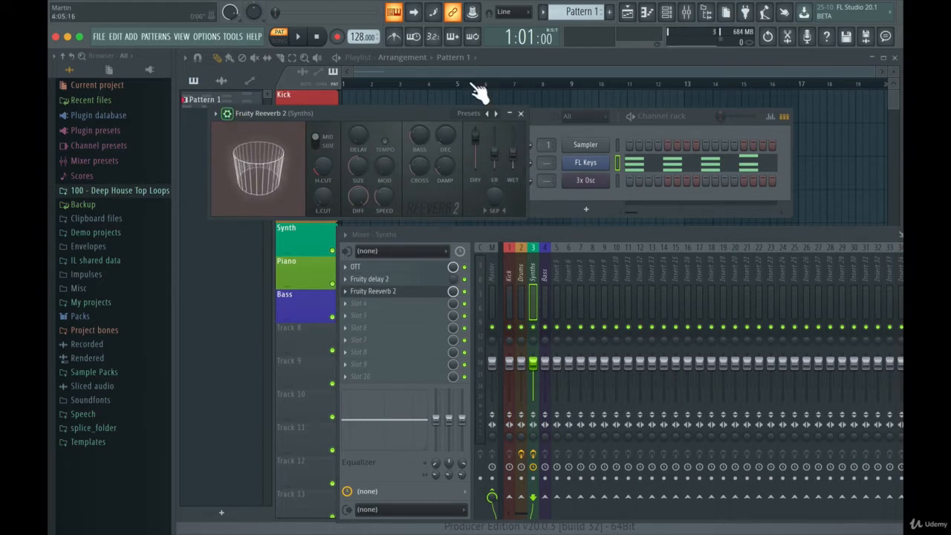
pyautogui.click(520, 113)
pyautogui.moveTo(453, 291); pyautogui.dragTo(452, 349)
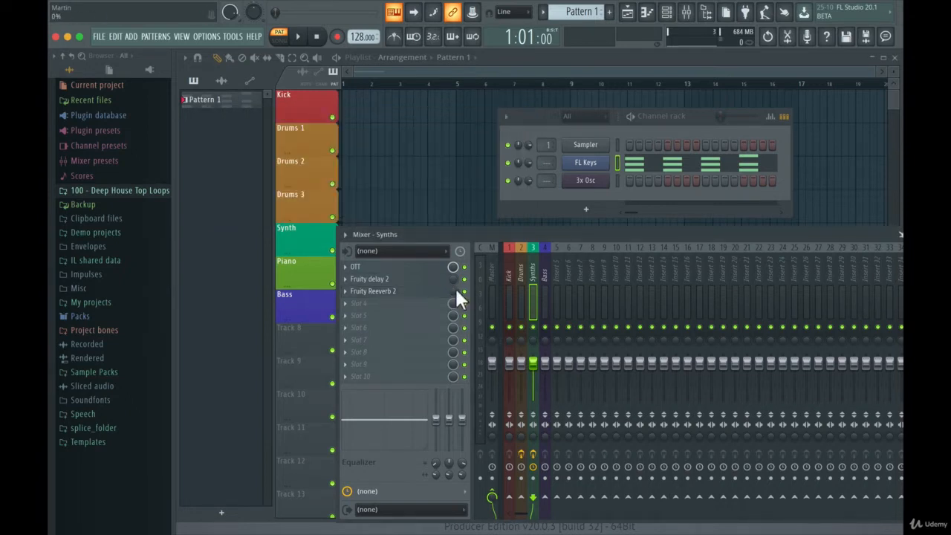
# - Add Fruity Parametric EQ to the Synths track's fourth effect slot
pyautogui.click(344, 303)
pyautogui.moveTo(363, 283)
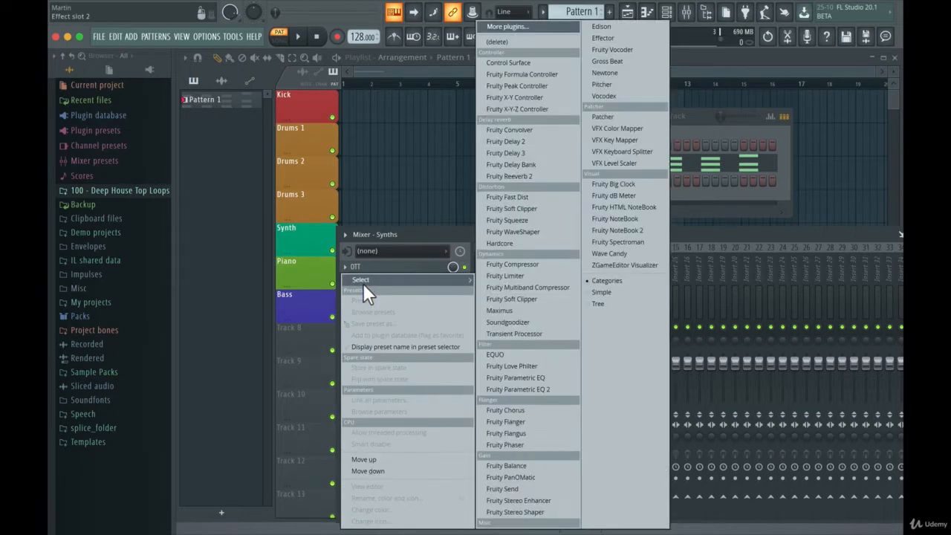
pyautogui.click(543, 379)
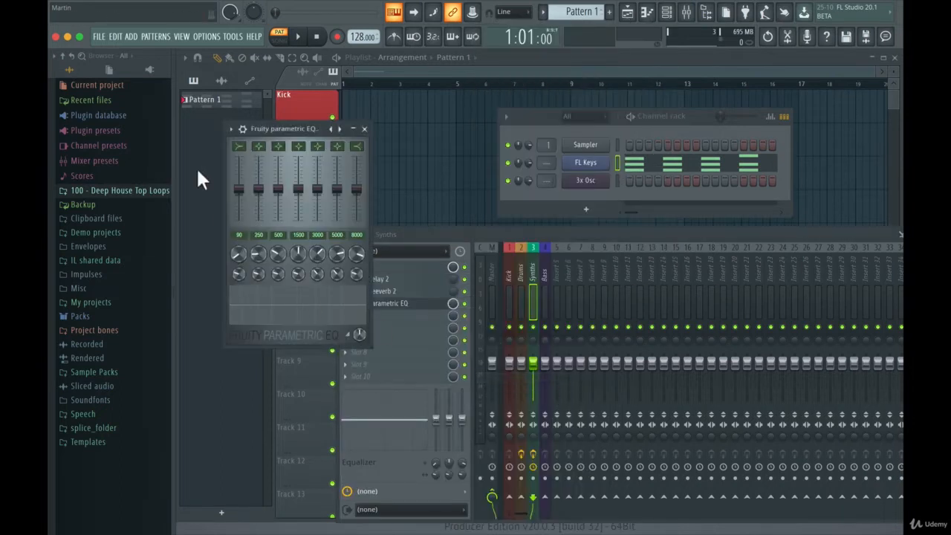
# - Cut the EQ's 90 Hz band fully, move the highest band to 16000 Hz with a partial cut, and close the EQ
pyautogui.moveTo(242, 189); pyautogui.dragTo(241, 220)
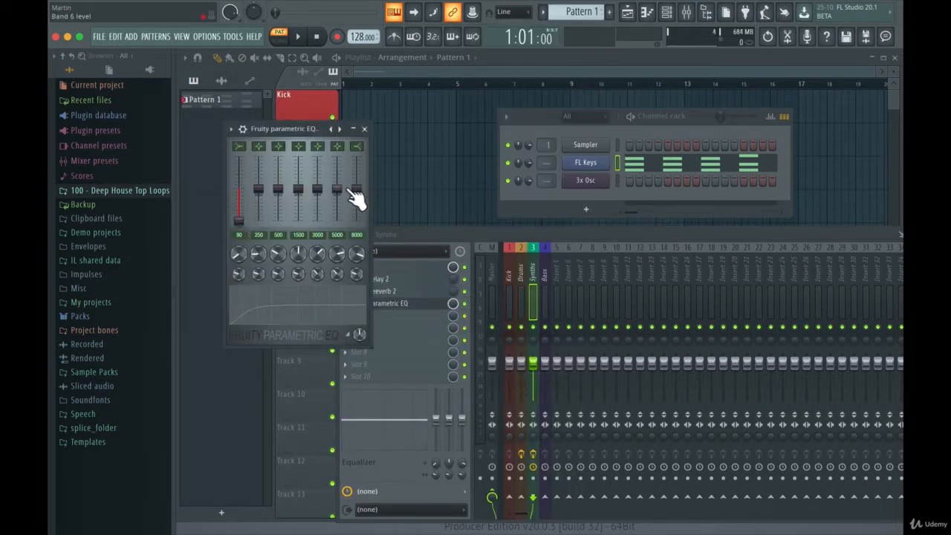
pyautogui.moveTo(357, 190); pyautogui.dragTo(357, 222)
pyautogui.moveTo(357, 275); pyautogui.dragTo(355, 232)
pyautogui.moveTo(357, 221); pyautogui.dragTo(357, 202)
pyautogui.click(364, 129)
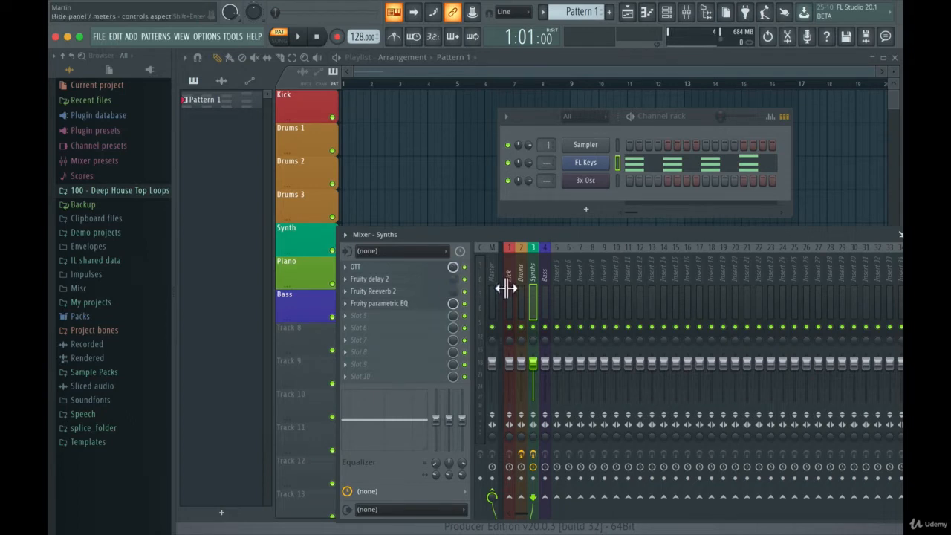
# - Add Fruity Stereo Shaper to the Bass mixer track's first effect slot
pyautogui.click(547, 261)
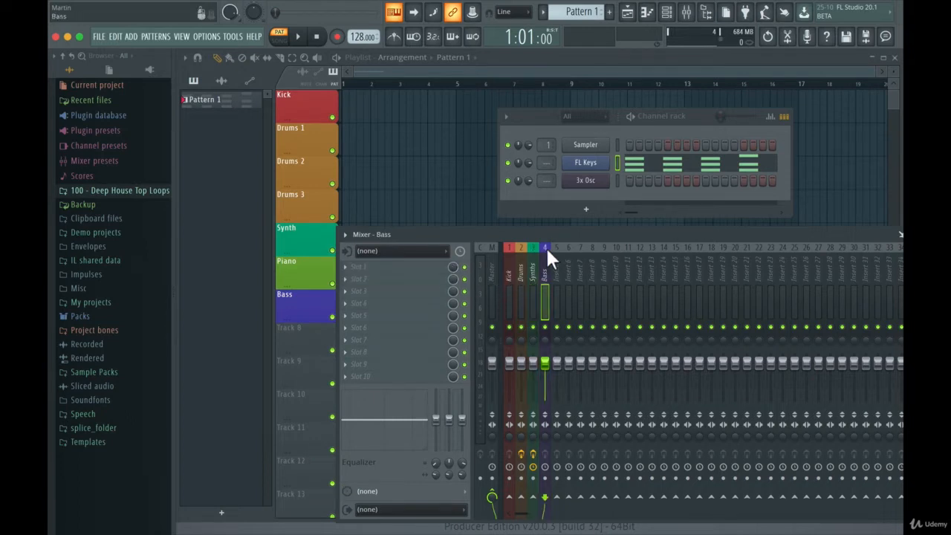
pyautogui.click(351, 268)
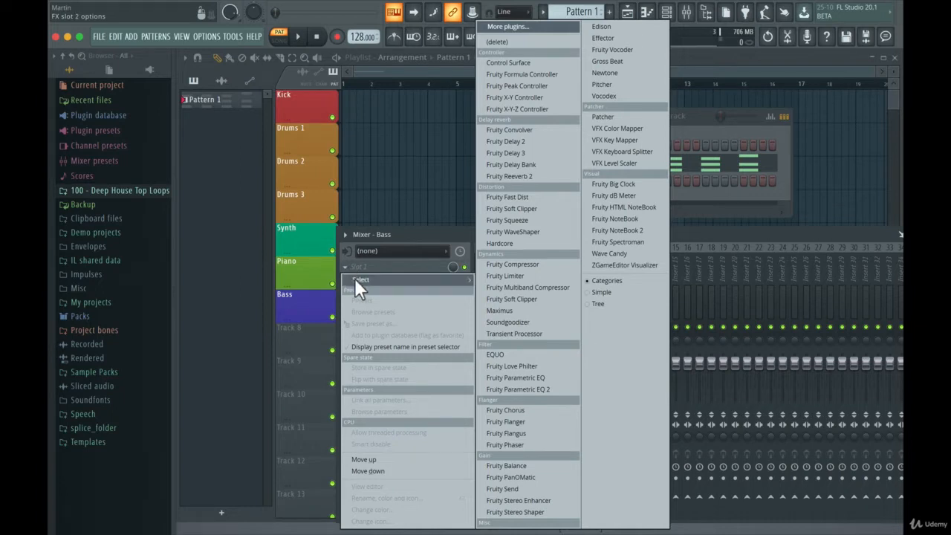
pyautogui.click(688, 295)
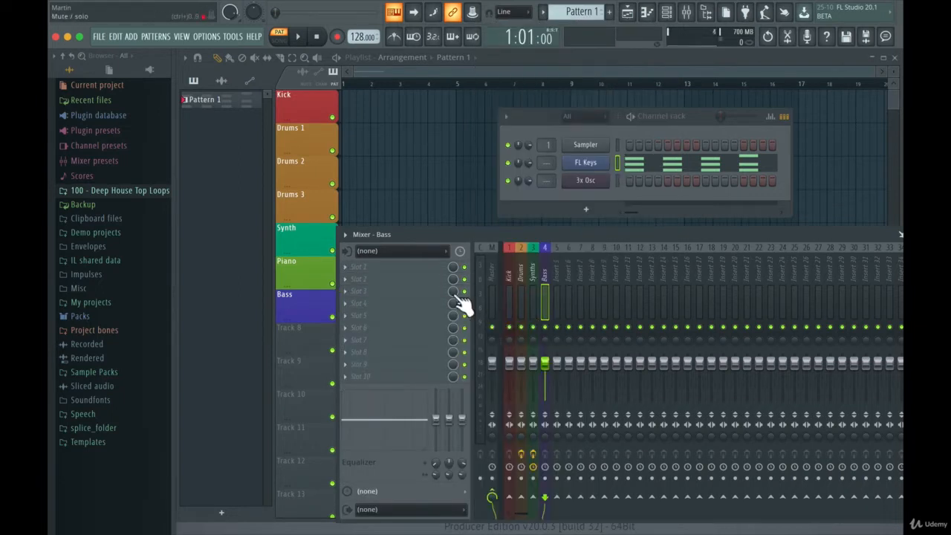
pyautogui.click(347, 267)
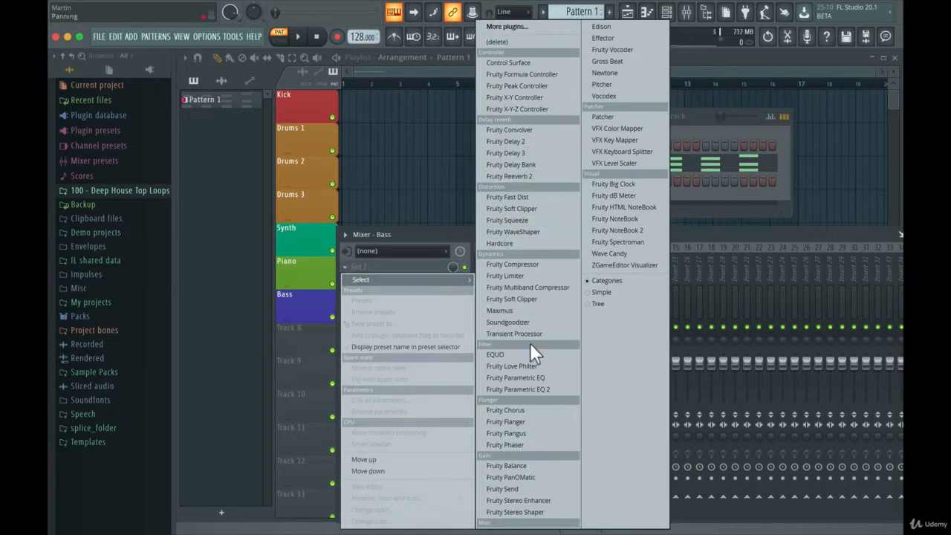
pyautogui.click(532, 513)
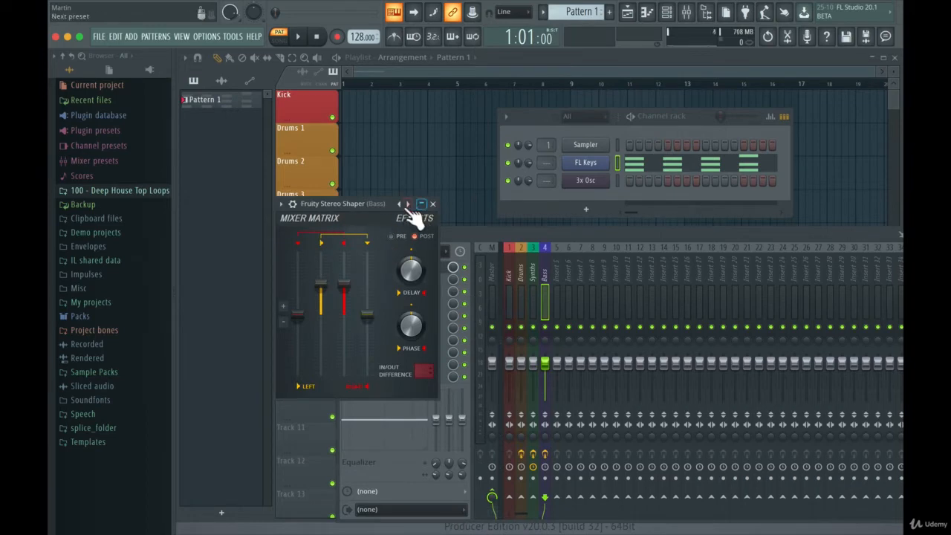
# - Apply the LR to LL preset to the Bass track's Fruity Stereo Shaper and close the plugin
pyautogui.click(282, 203)
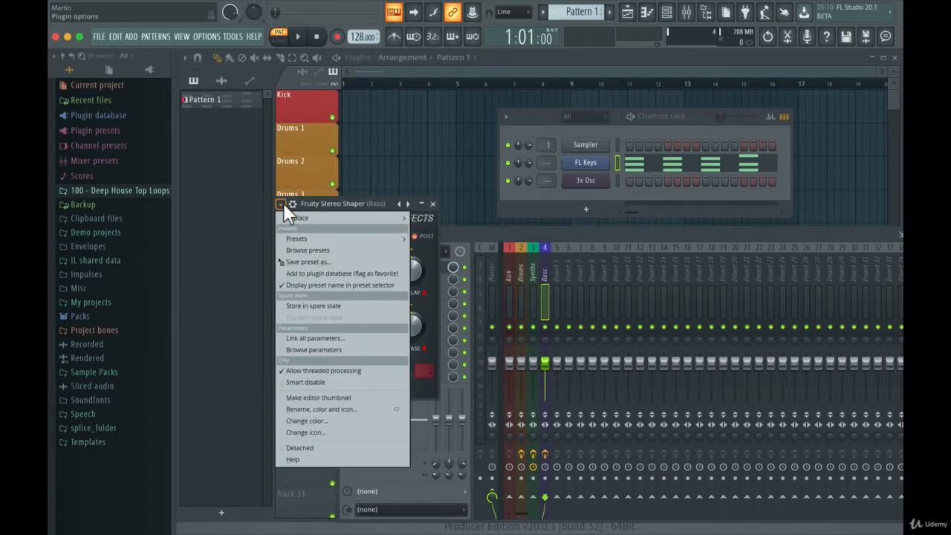
pyautogui.click(282, 204)
pyautogui.click(282, 204)
pyautogui.moveTo(286, 240)
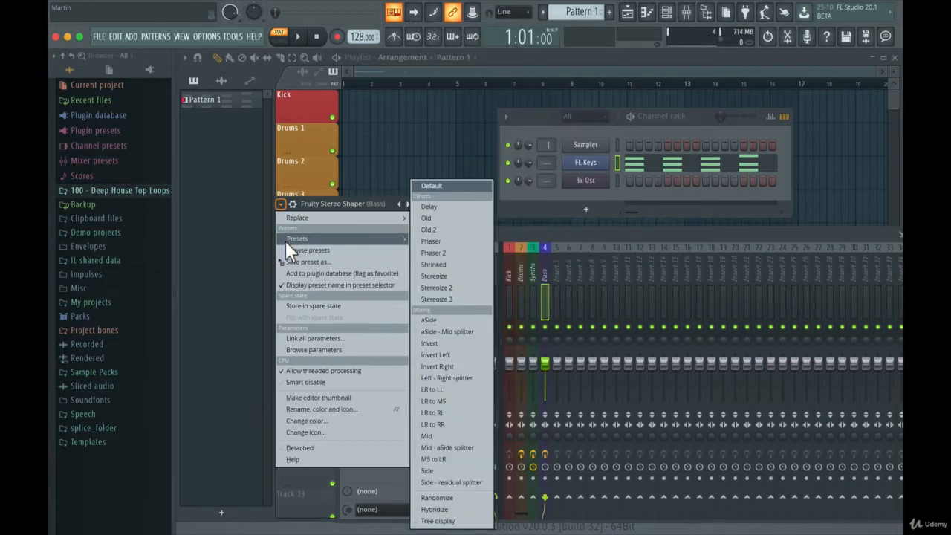
pyautogui.click(454, 389)
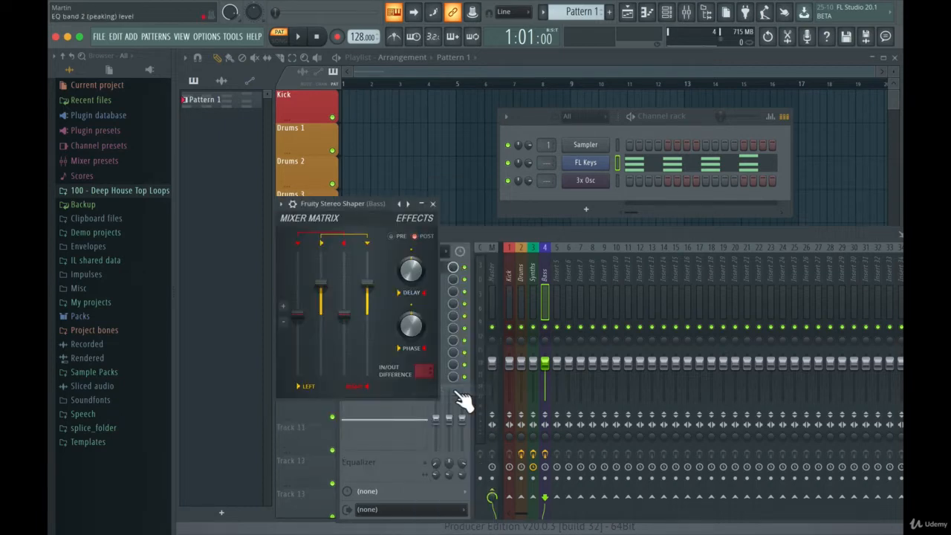
pyautogui.click(433, 204)
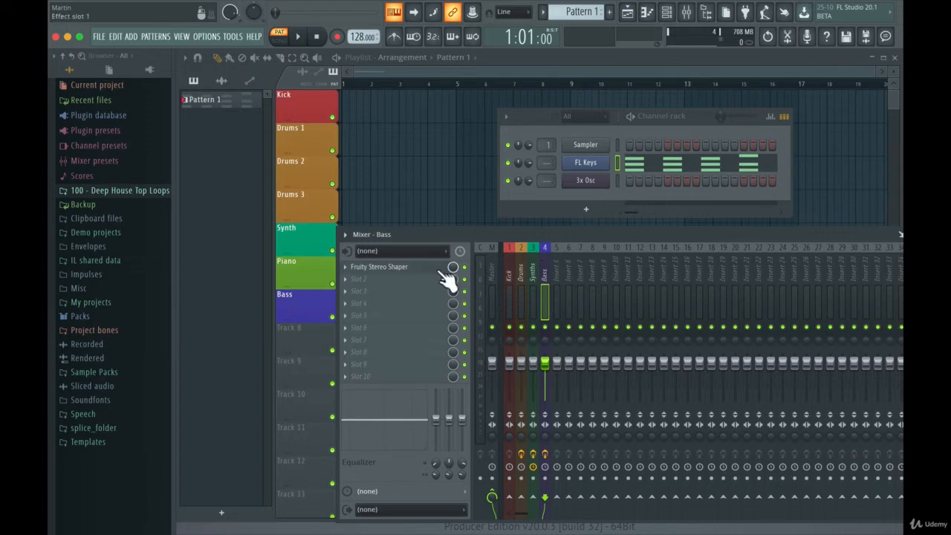
# - Add Fruity Parametric EQ 2 to the Bass track's second slot and pull band 7 fully down between the 200 and 500 Hz marks
pyautogui.click(361, 279)
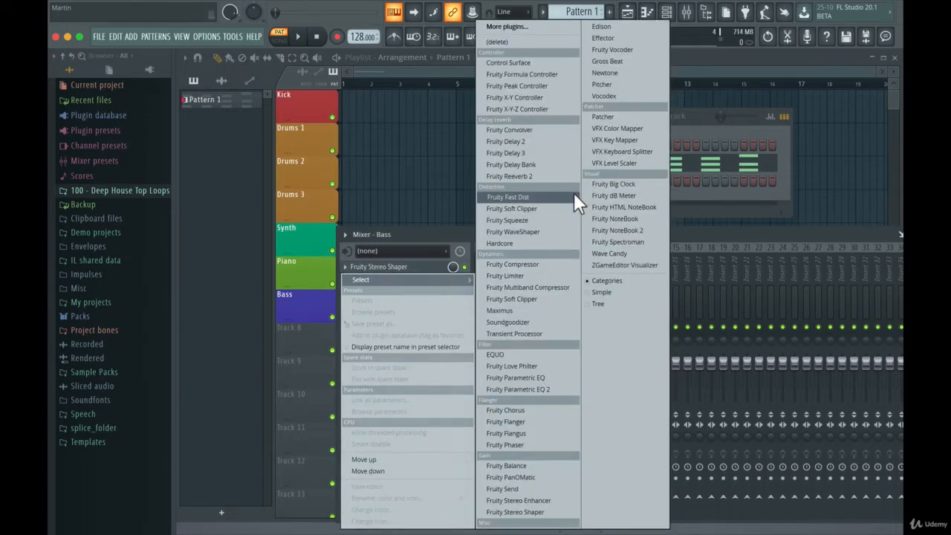
pyautogui.click(550, 386)
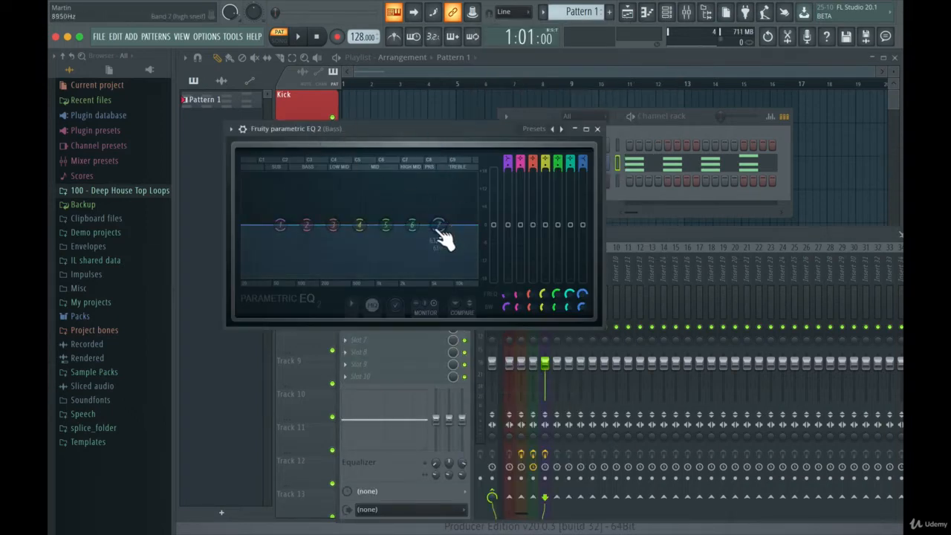
pyautogui.moveTo(438, 225); pyautogui.dragTo(343, 276)
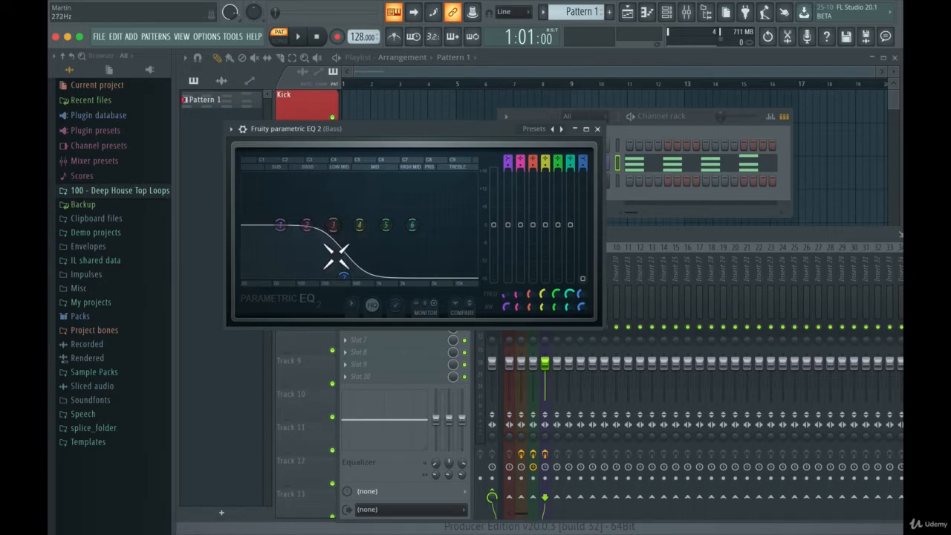
pyautogui.moveTo(339, 276)
pyautogui.mouseDown()
pyautogui.moveTo(356, 281)
pyautogui.moveTo(343, 276)
pyautogui.mouseUp()
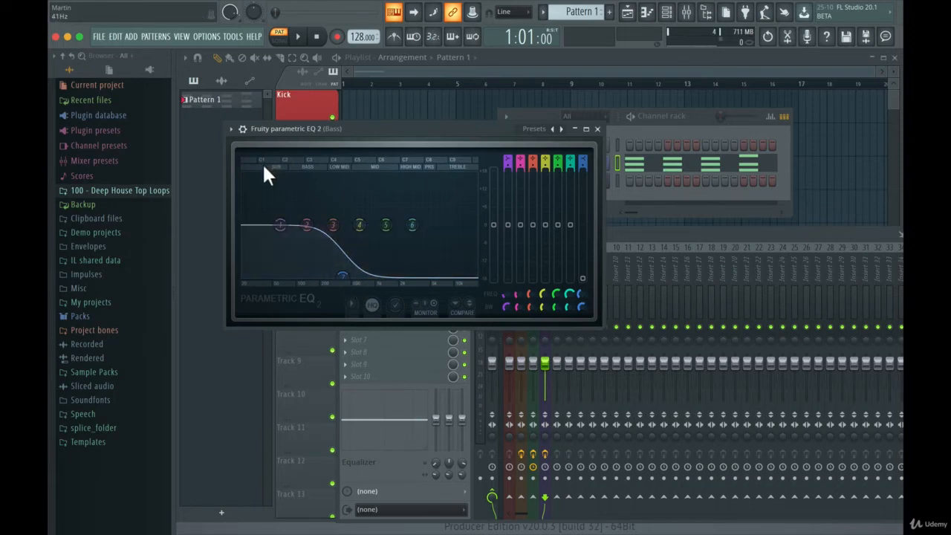
# - Pull band 1 fully down near 20 Hz, adjust its bandwidth for a steeper low roll-off, and close the Bass EQ
pyautogui.moveTo(281, 225); pyautogui.dragTo(244, 275)
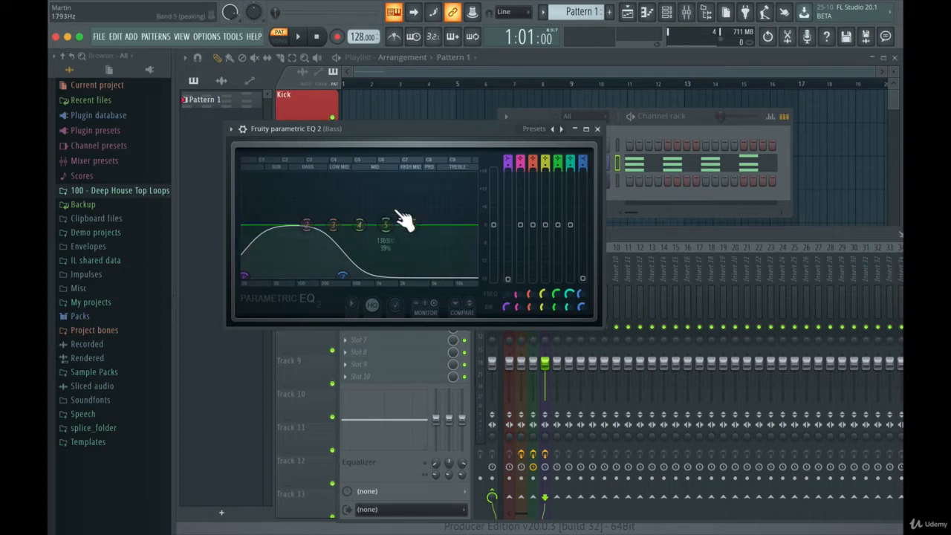
pyautogui.moveTo(511, 307); pyautogui.dragTo(510, 276)
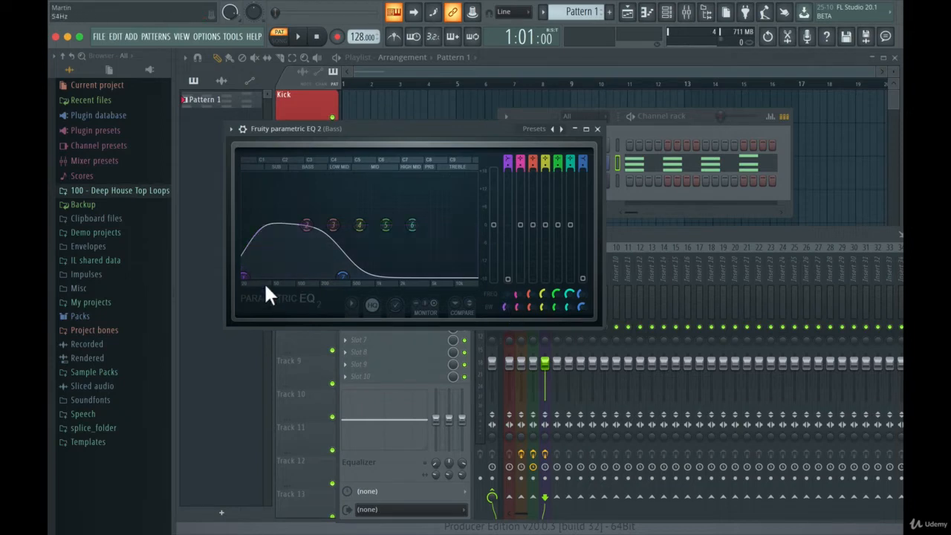
pyautogui.moveTo(245, 277); pyautogui.dragTo(247, 276)
pyautogui.moveTo(403, 132); pyautogui.dragTo(595, 88)
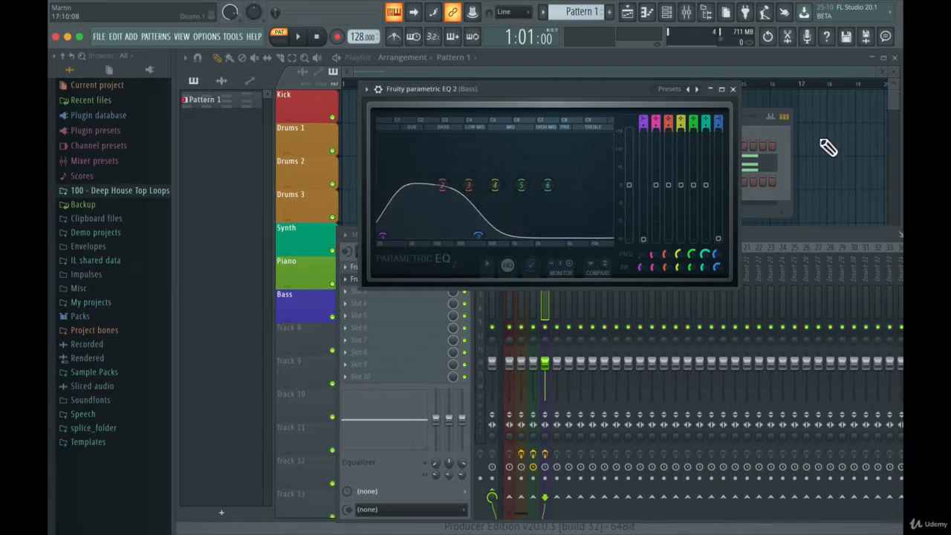
pyautogui.click(732, 88)
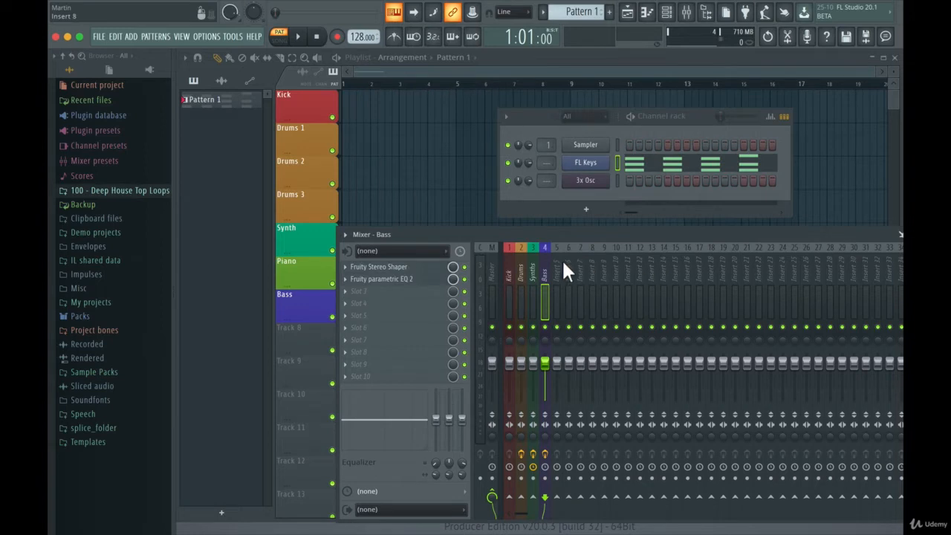
# - Open the Bass track's Parametric EQ 2 beside the Synths track's Parametric EQ to compare their curves
pyautogui.click(534, 266)
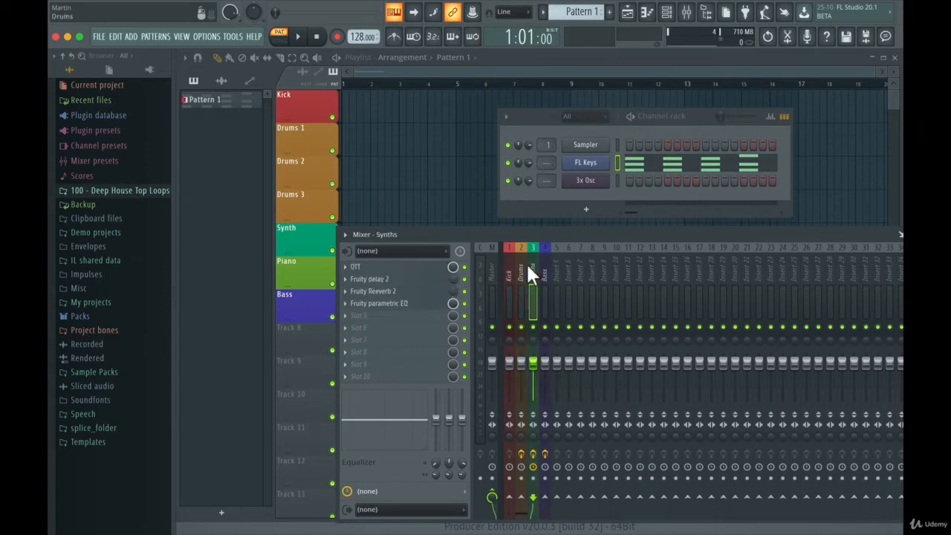
pyautogui.click(522, 272)
pyautogui.click(544, 264)
pyautogui.click(391, 279)
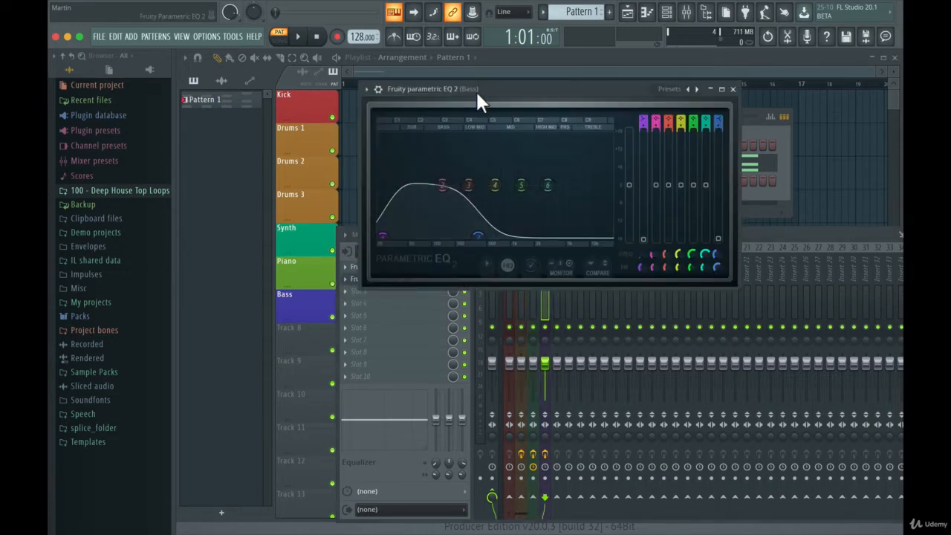
pyautogui.moveTo(476, 90); pyautogui.dragTo(736, 98)
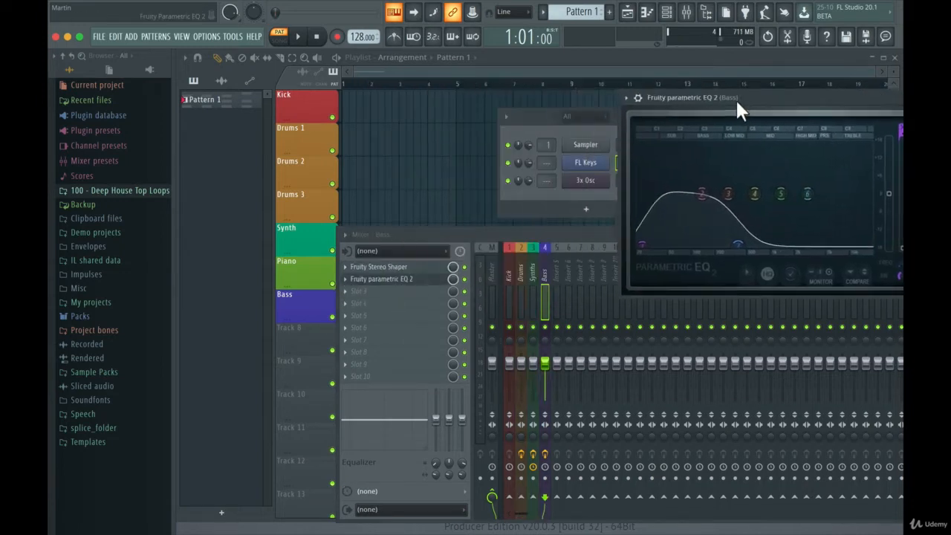
pyautogui.click(532, 269)
pyautogui.click(431, 305)
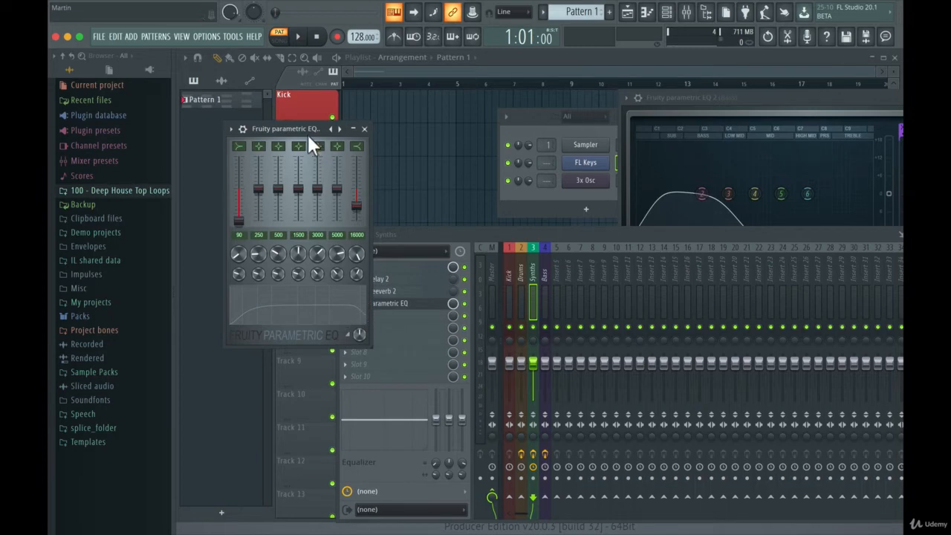
# - Open the Drums track's Parametric EQ beside the Synths and Bass equalizers and compare the three curves
pyautogui.moveTo(307, 130); pyautogui.dragTo(617, 117)
pyautogui.click(518, 256)
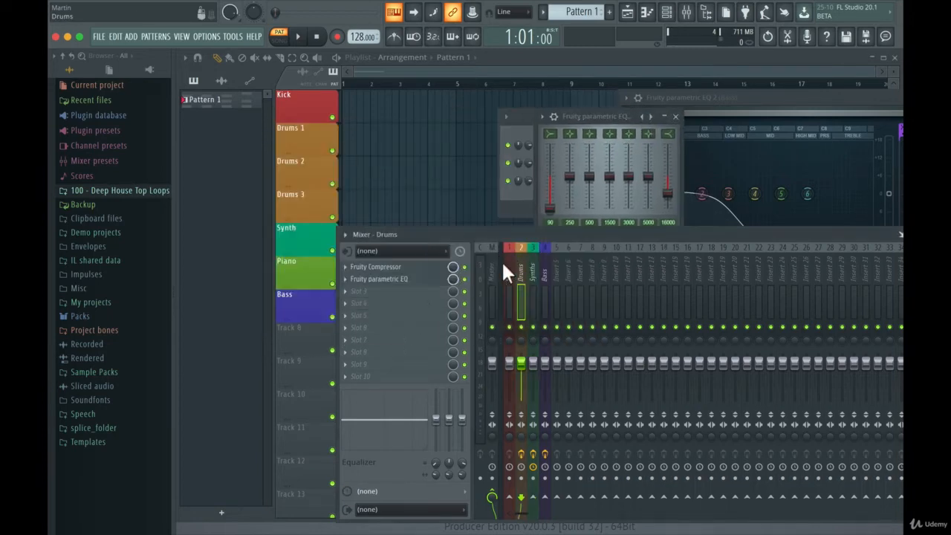
pyautogui.click(414, 276)
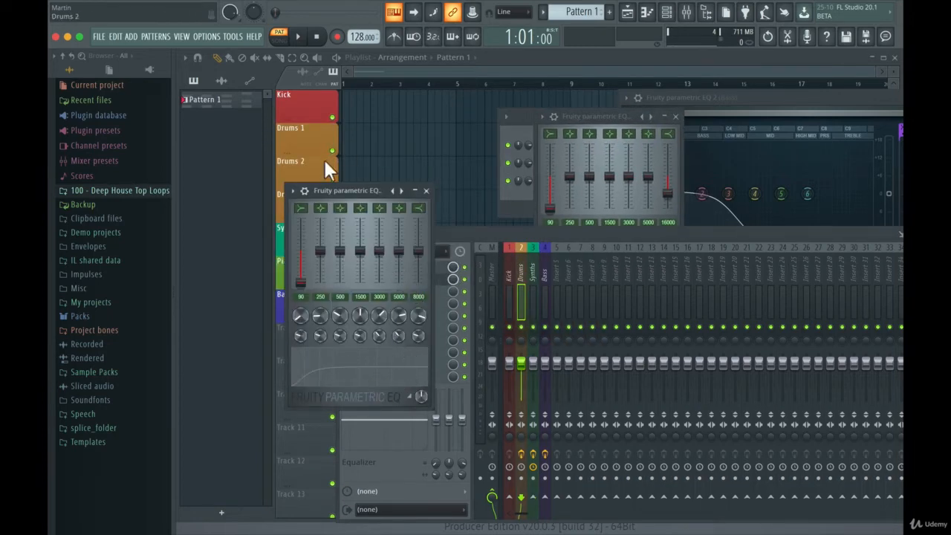
pyautogui.moveTo(329, 190); pyautogui.dragTo(402, 96)
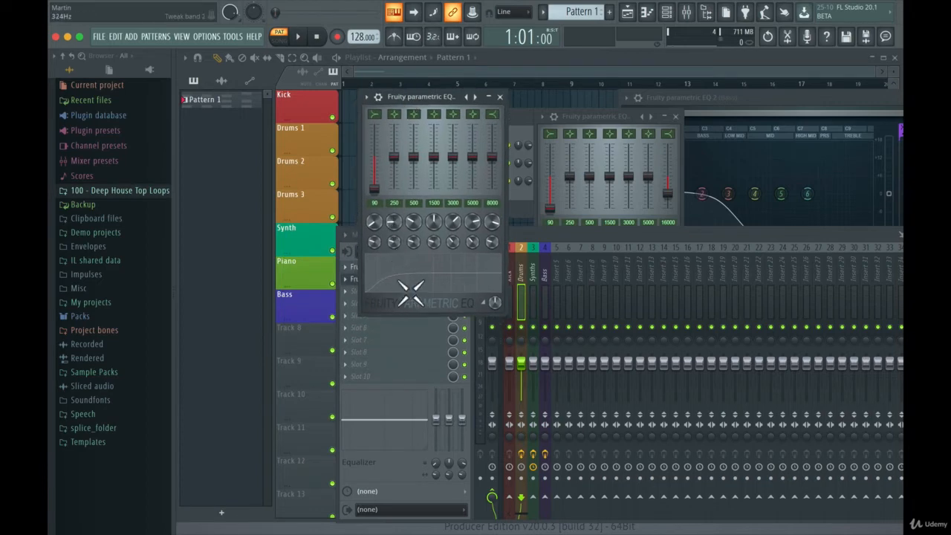
pyautogui.click(599, 110)
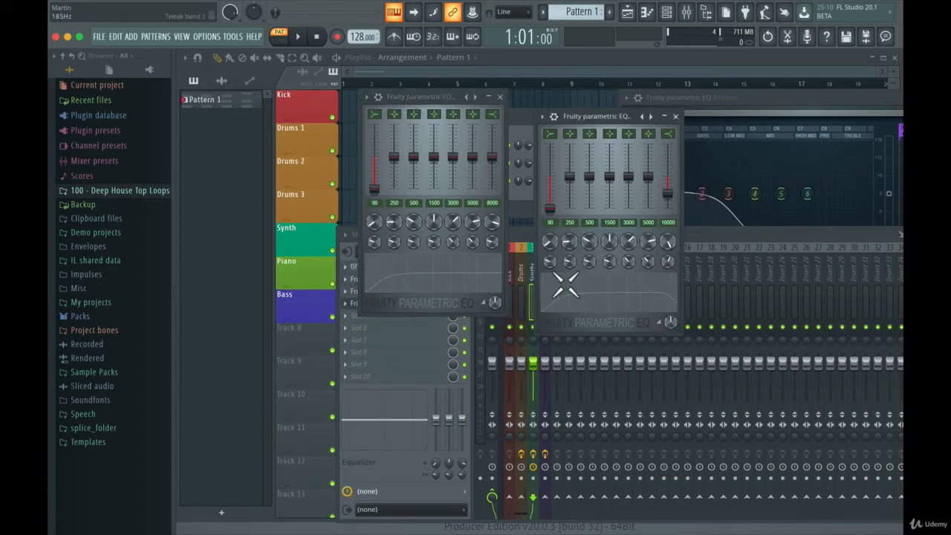
pyautogui.click(753, 96)
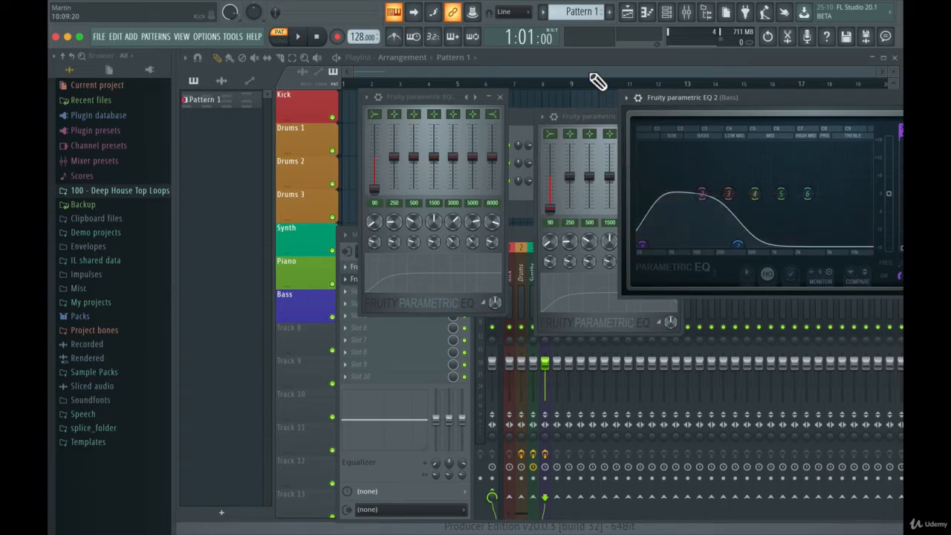
# - Close the Drums, Synths and Bass equalizer windows
pyautogui.click(499, 97)
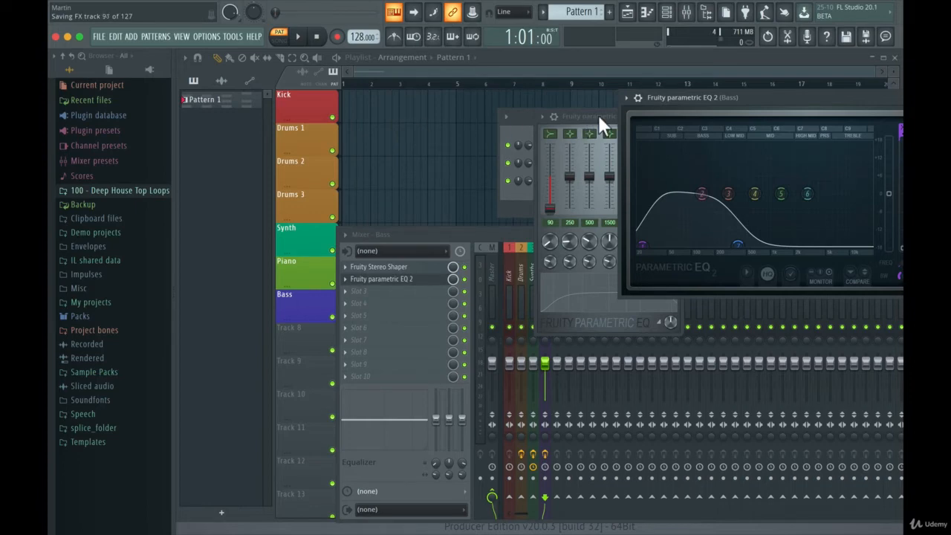
pyautogui.moveTo(598, 115); pyautogui.dragTo(417, 121)
pyautogui.click(484, 107)
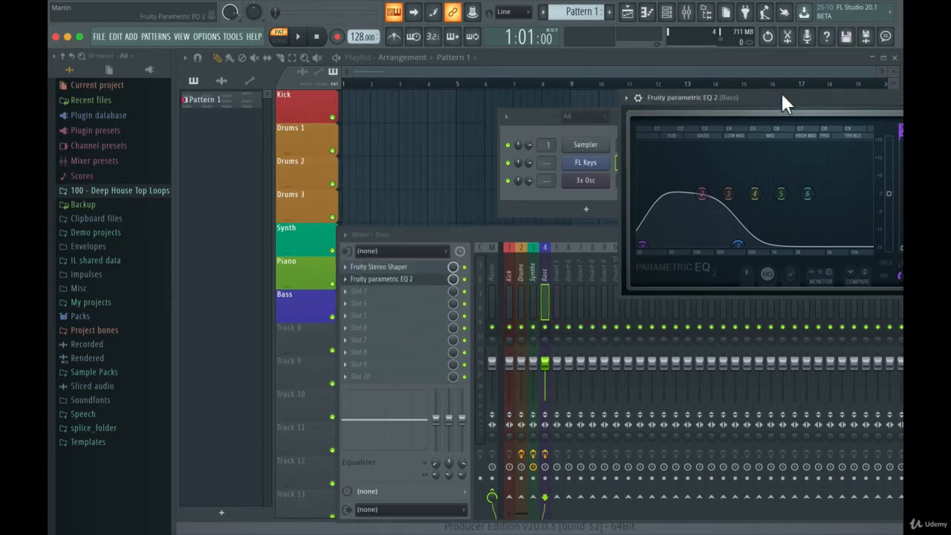
pyautogui.moveTo(785, 104); pyautogui.dragTo(595, 117)
pyautogui.click(629, 110)
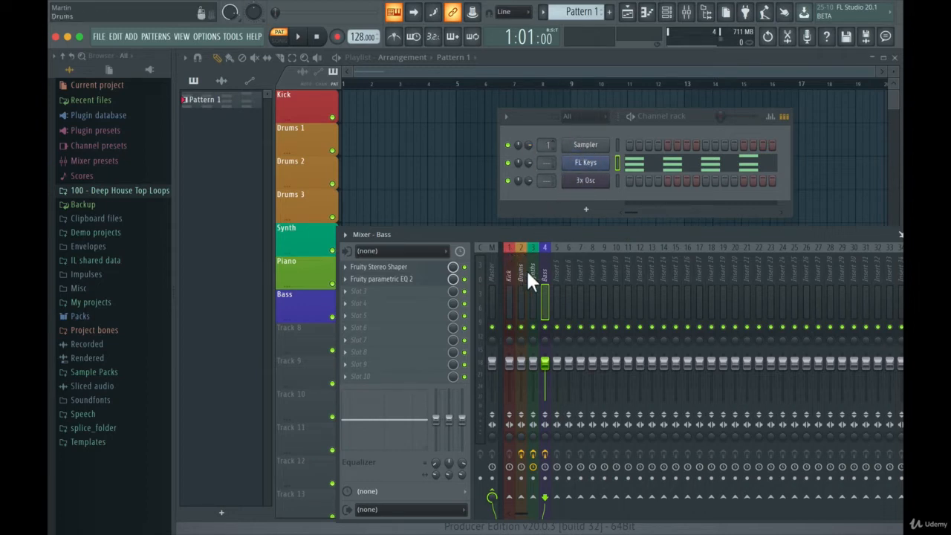
# - Route the Sampler and FL Keys channels to mixer track 3 and the 3x Osc channel to mixer track 4
pyautogui.moveTo(546, 164); pyautogui.dragTo(547, 156)
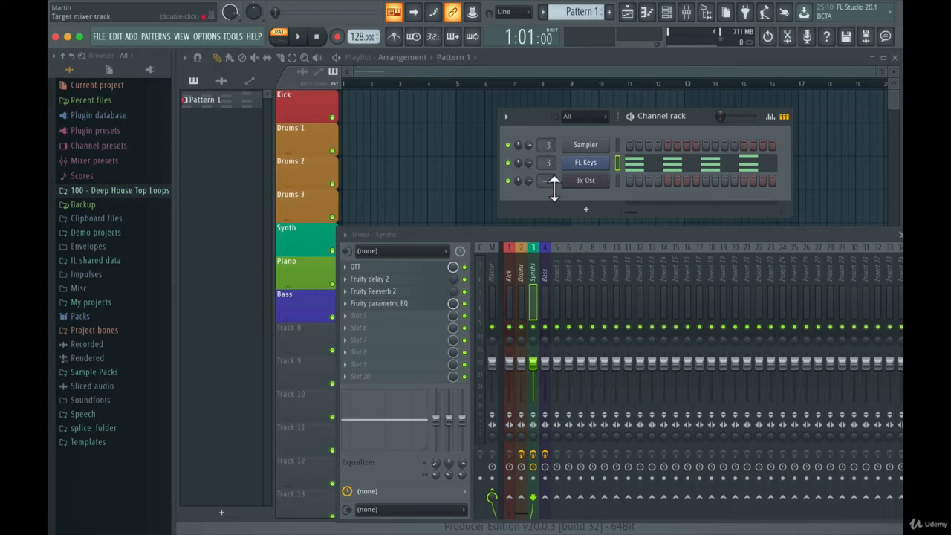
pyautogui.moveTo(554, 188)
pyautogui.mouseDown()
pyautogui.moveTo(554, 175)
pyautogui.moveTo(553, 188)
pyautogui.mouseUp()
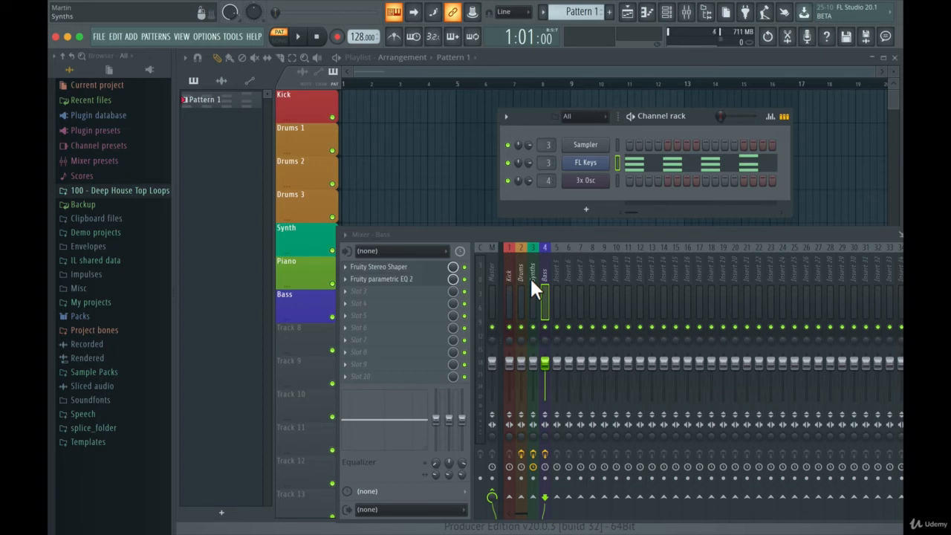
# - Add the AU version of the OTT plugin to the Master track's first effect slot and close its window
pyautogui.click(492, 275)
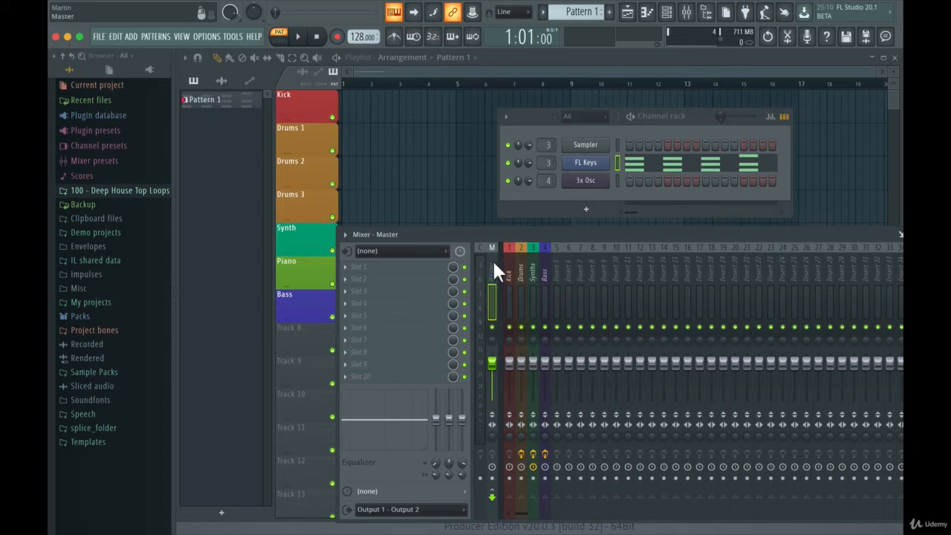
pyautogui.click(345, 267)
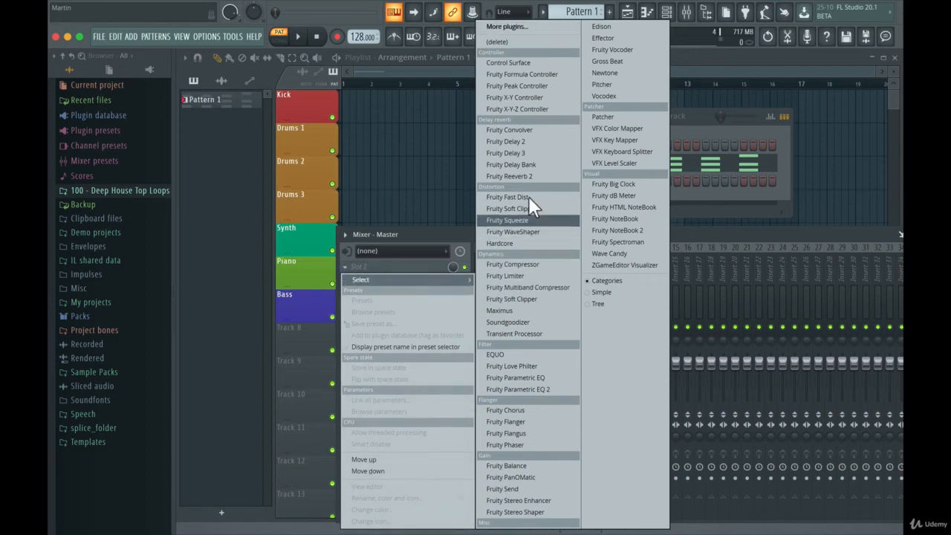
pyautogui.click(506, 27)
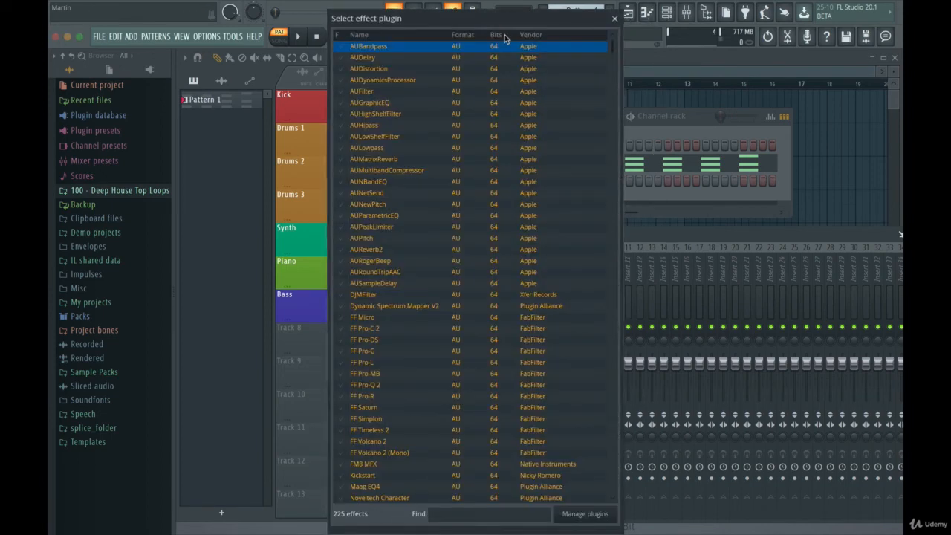
pyautogui.write('ott')
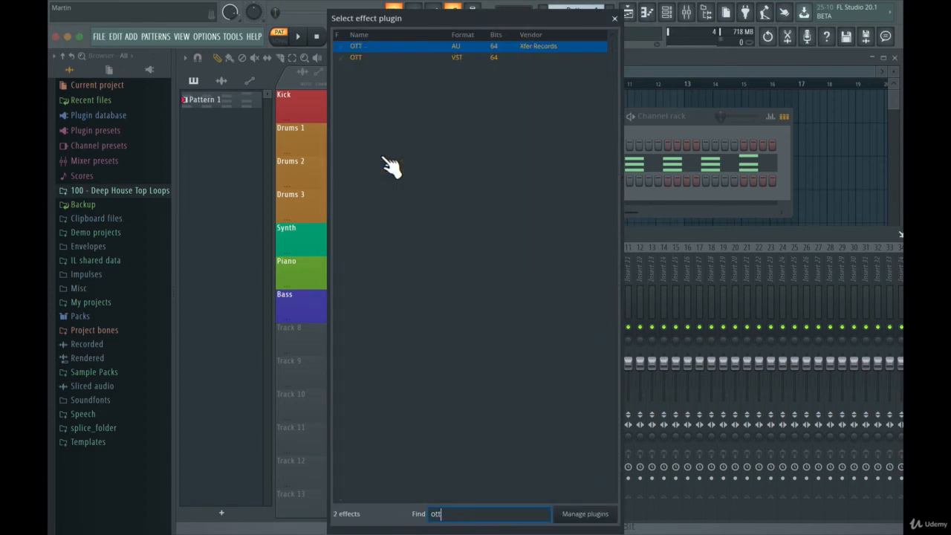
pyautogui.doubleClick(428, 49)
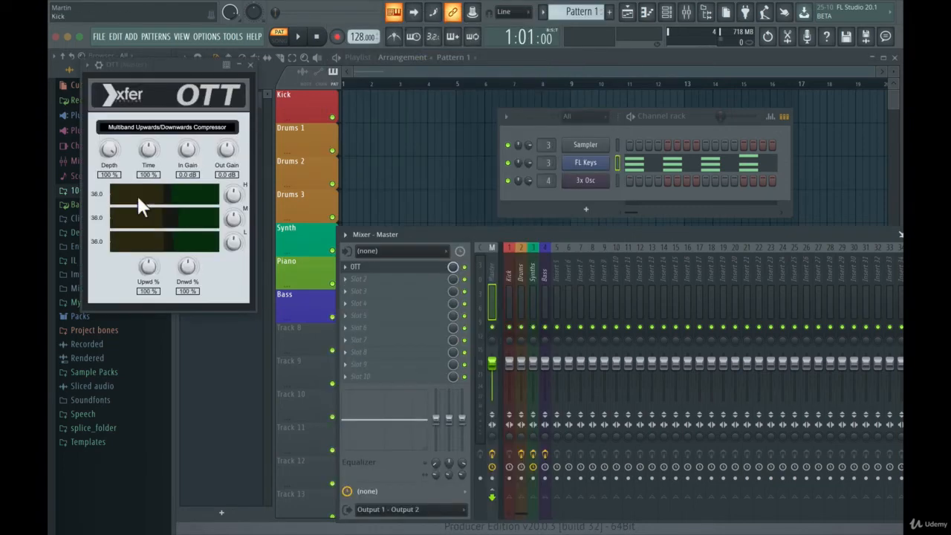
pyautogui.moveTo(98, 241); pyautogui.dragTo(97, 244)
pyautogui.click(252, 67)
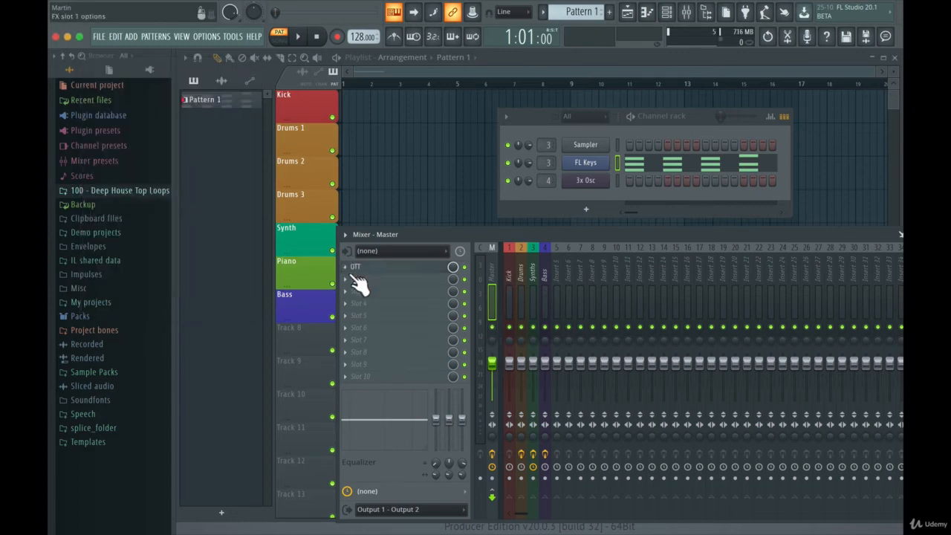
# - Add Fruity Limiter to the Master track's second effect slot and close its window
pyautogui.click(346, 278)
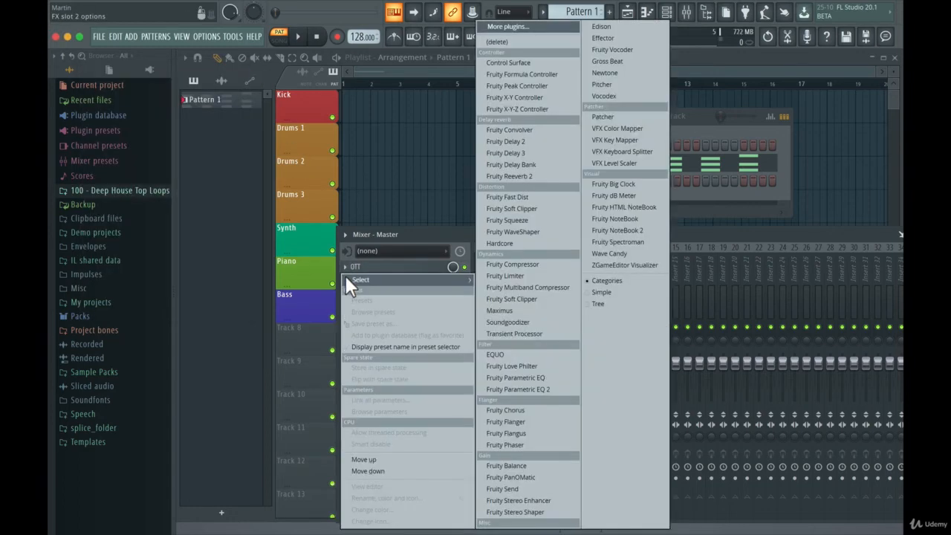
pyautogui.click(506, 277)
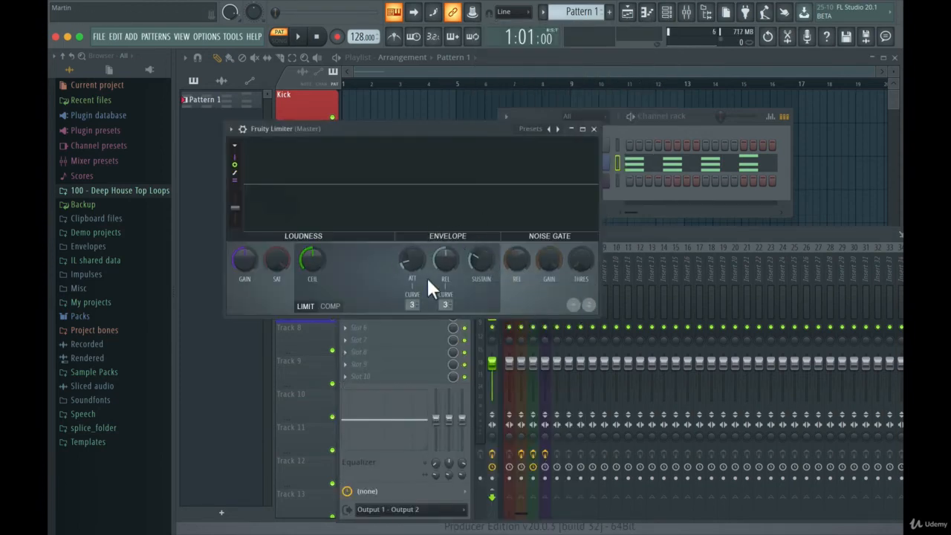
pyautogui.click(594, 129)
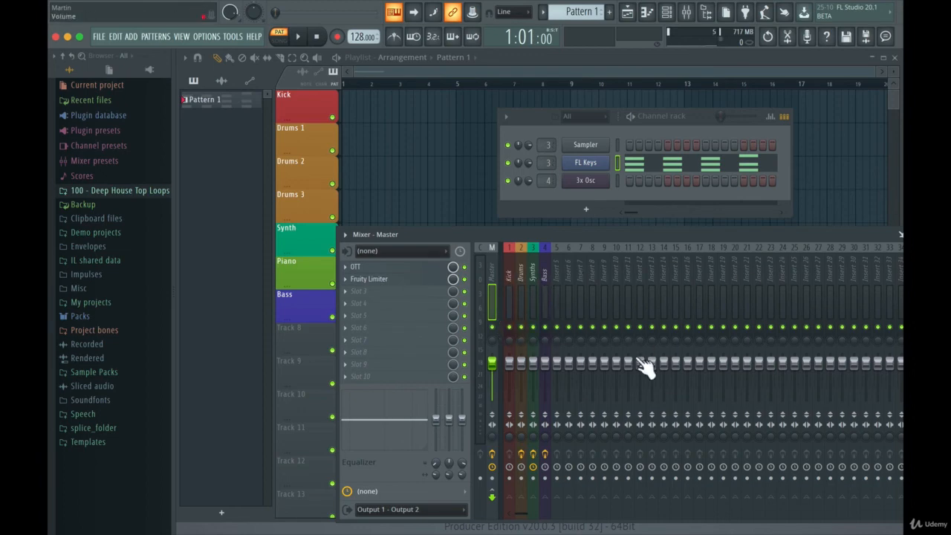
# - Move the channel rack and mixer off the playlist and delete Pattern 1 with its notes
pyautogui.moveTo(545, 119); pyautogui.dragTo(586, 112)
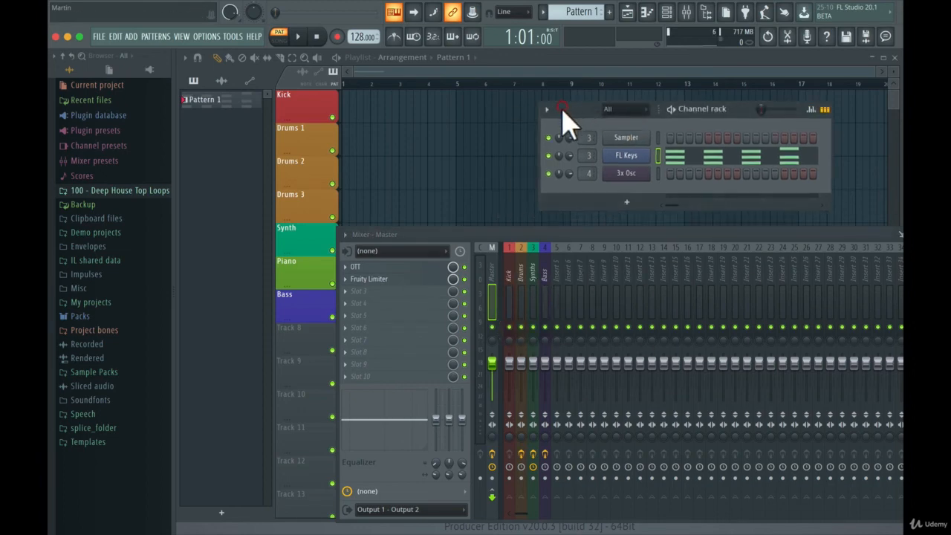
pyautogui.moveTo(491, 236); pyautogui.dragTo(644, 285)
pyautogui.rightClick(357, 275)
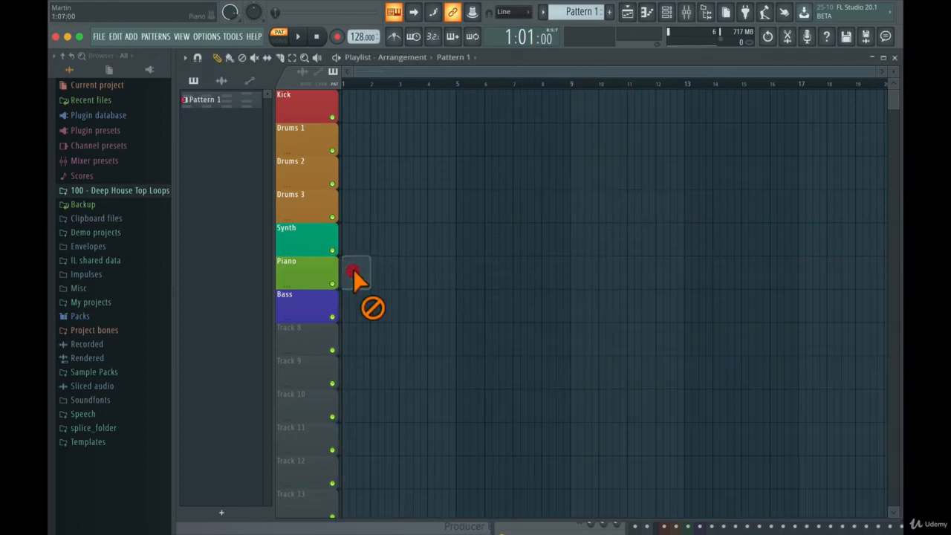
pyautogui.rightClick(235, 104)
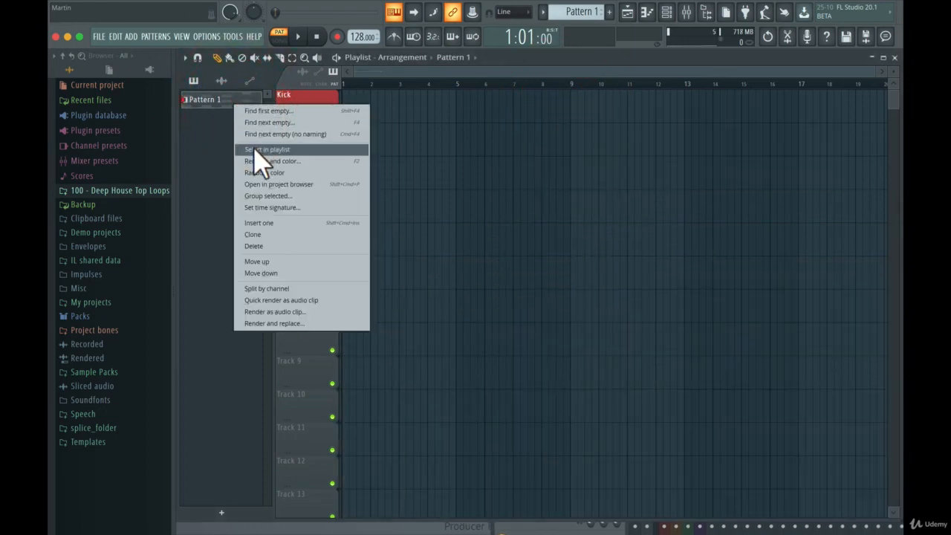
pyautogui.click(275, 246)
pyautogui.click(533, 233)
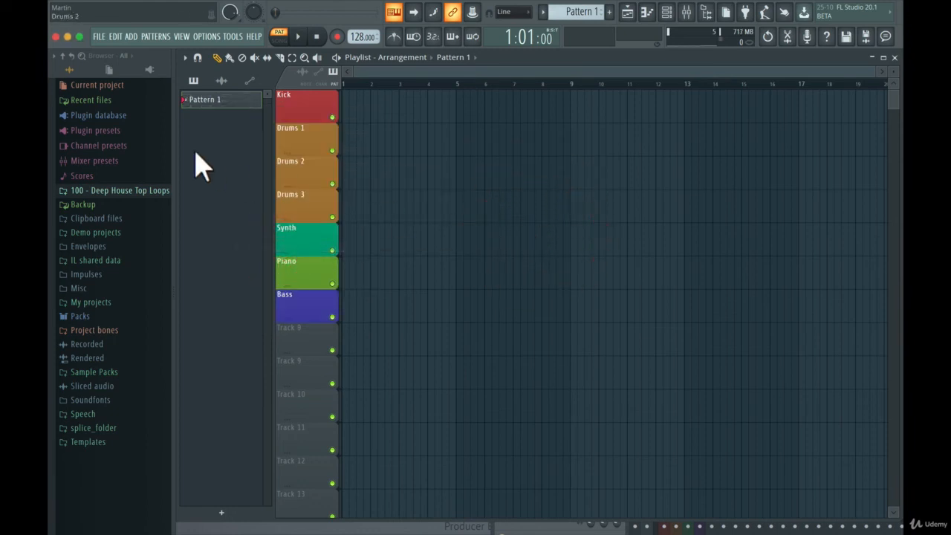
# - Check the channel rack and hide both it and the mixer so only the playlist stays open
pyautogui.click(666, 13)
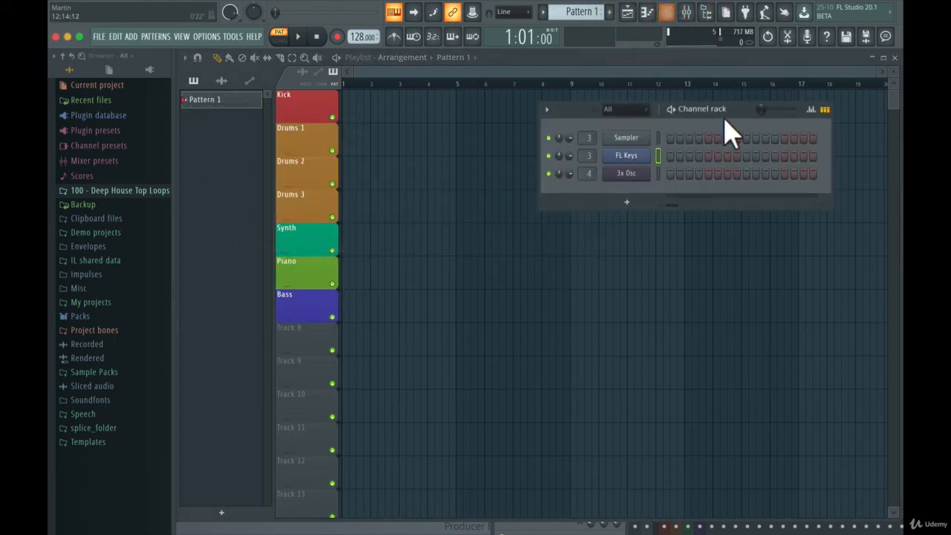
pyautogui.click(687, 12)
pyautogui.click(687, 13)
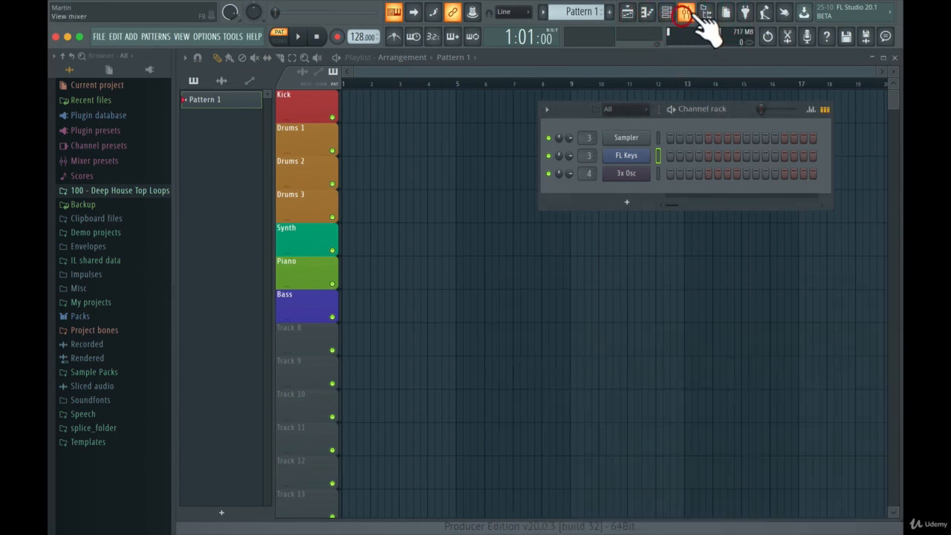
pyautogui.click(666, 13)
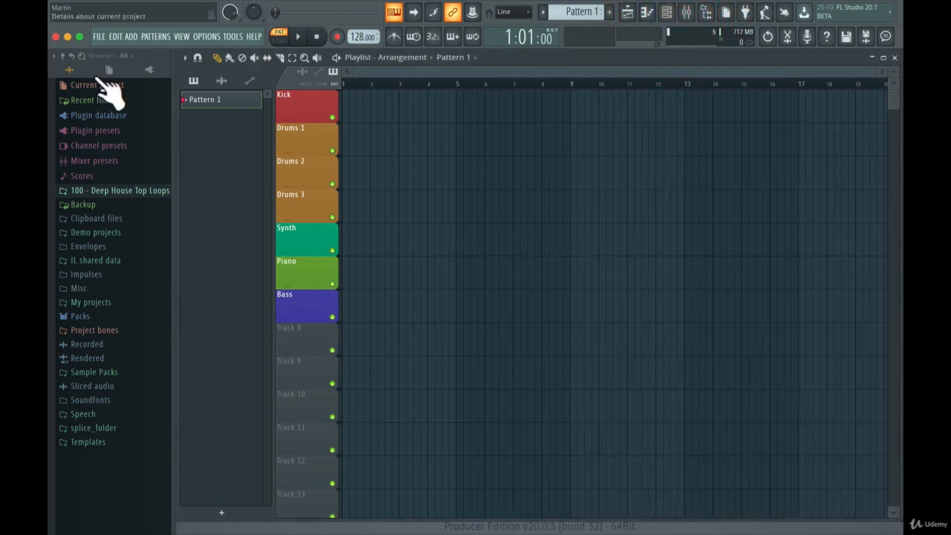
# - Save the project as My Best Template in the Templates folder, in FL Studio song file format
pyautogui.click(99, 36)
pyautogui.click(110, 103)
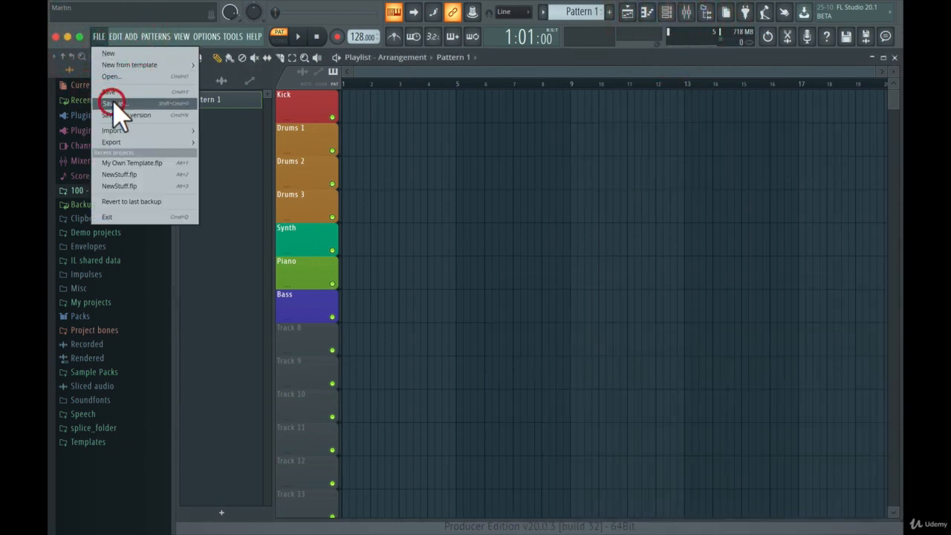
pyautogui.write('My')
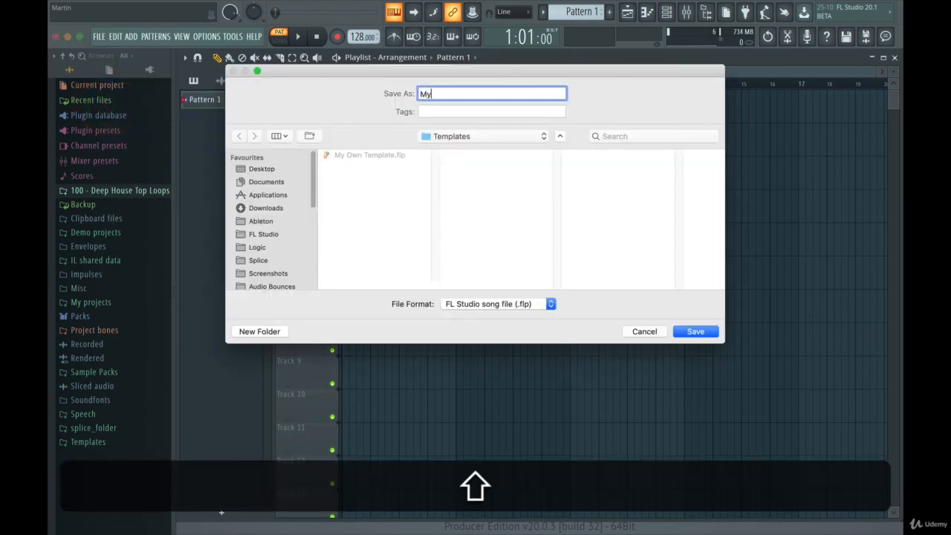
pyautogui.write(' Best tem')
pyautogui.press('BackSpace')
pyautogui.press('BackSpace')
pyautogui.press('BackSpace')
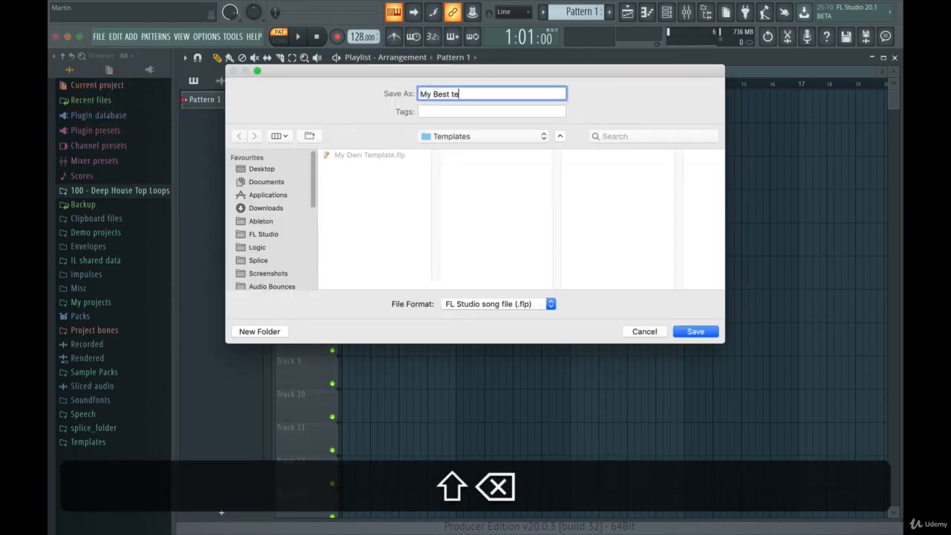
pyautogui.write('Tea')
pyautogui.press('BackSpace')
pyautogui.write('mpla')
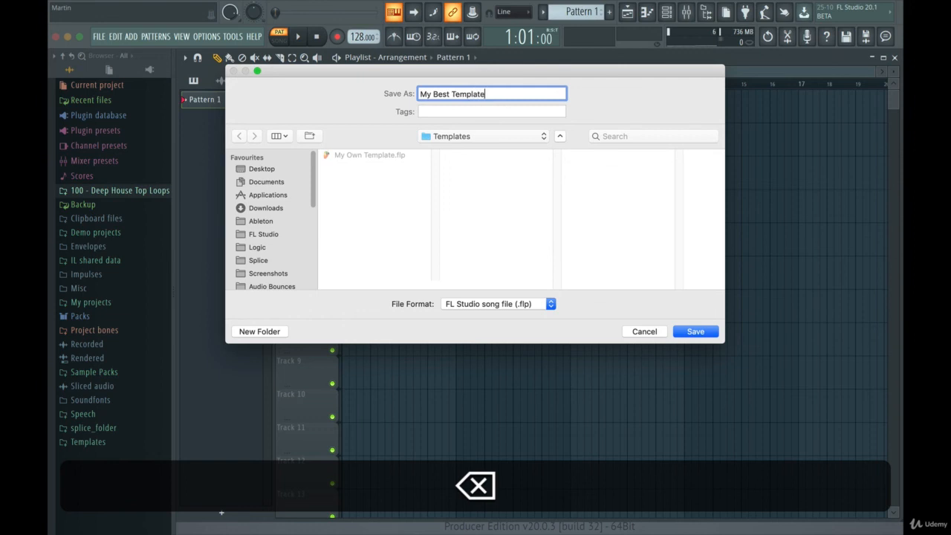
pyautogui.press('Return')
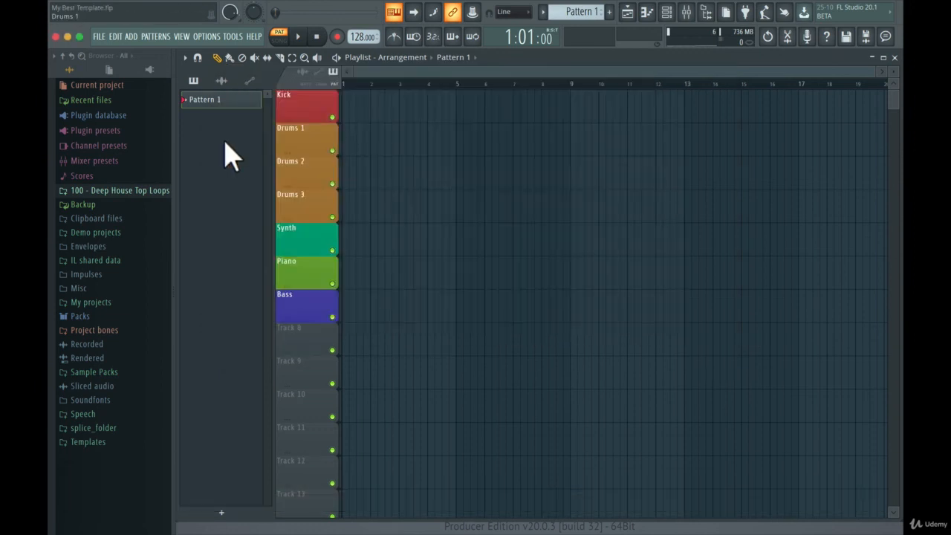